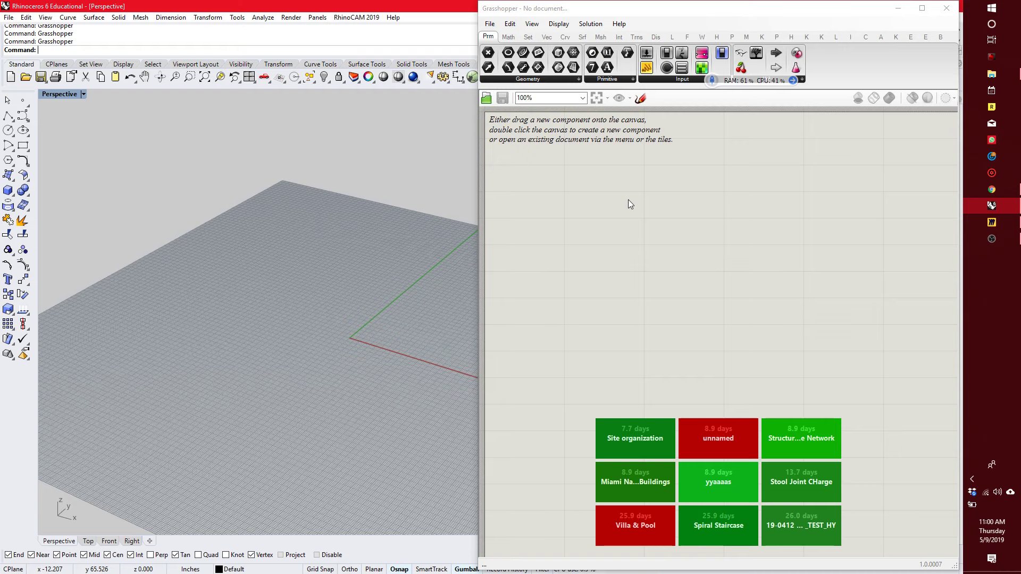
scroll(93, 313, down, 5)
scroll(106, 314, up, 3)
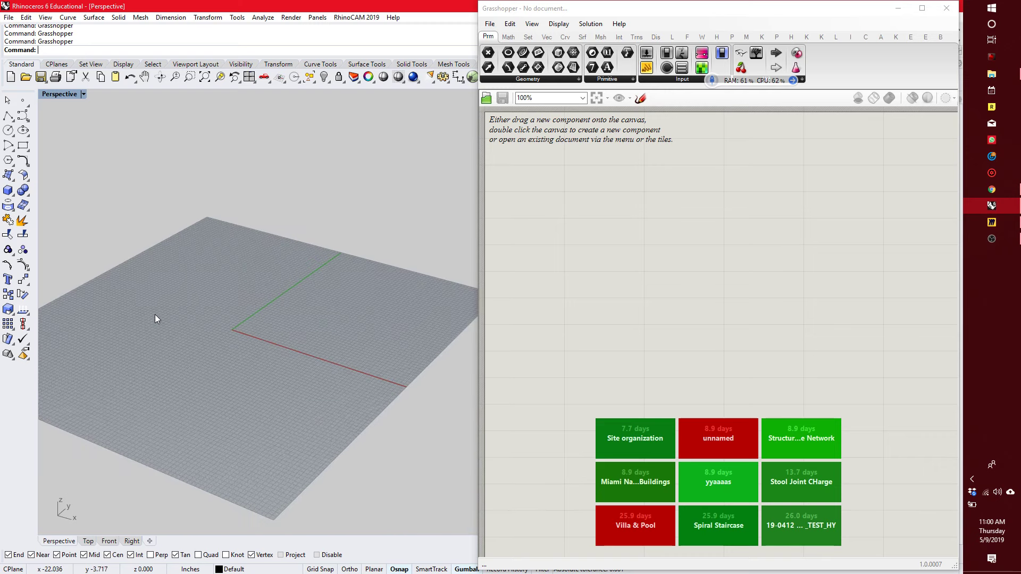
scroll(199, 320, up, 3)
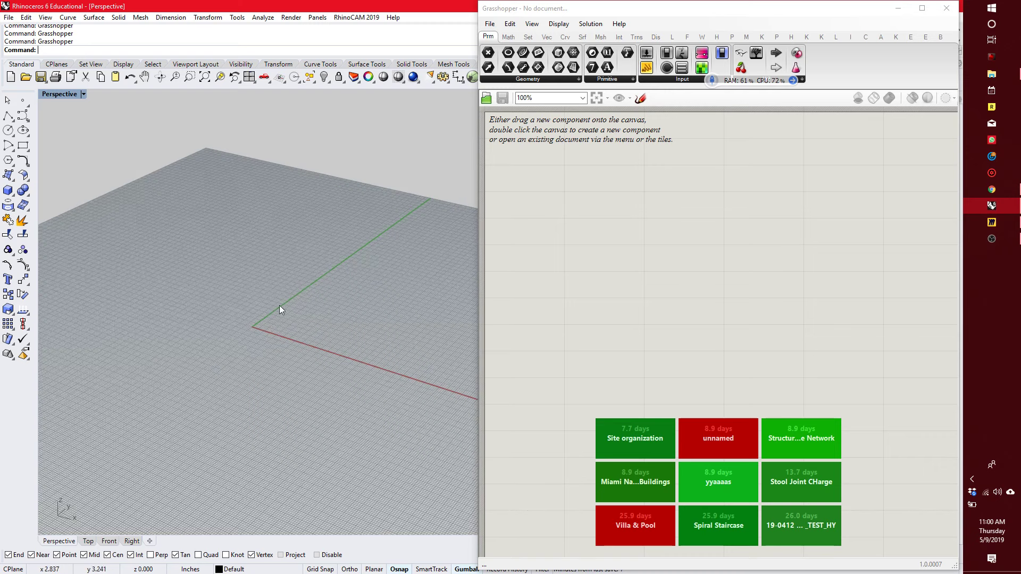
scroll(237, 320, down, 3)
scroll(238, 322, up, 2)
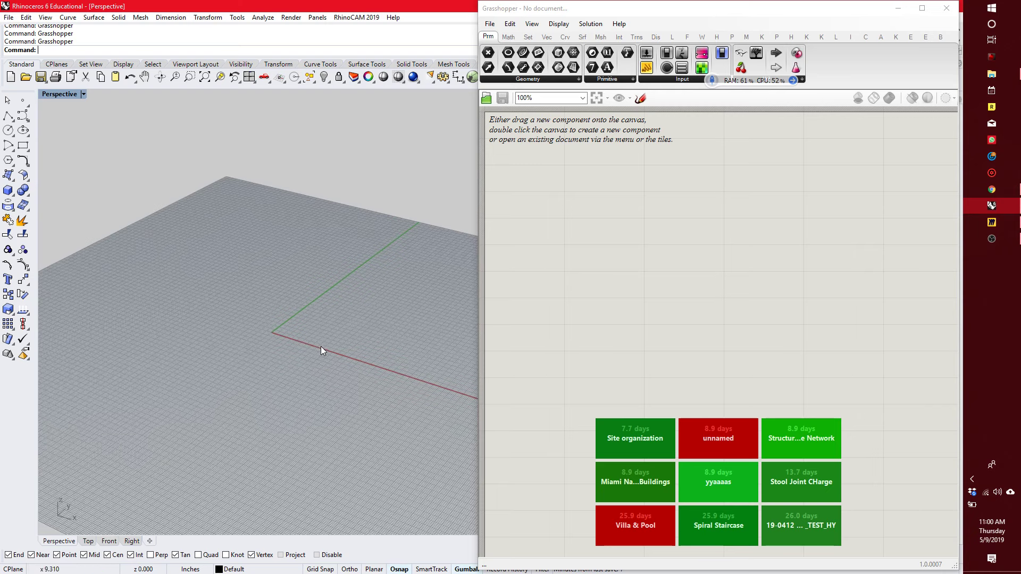
scroll(330, 349, up, 1)
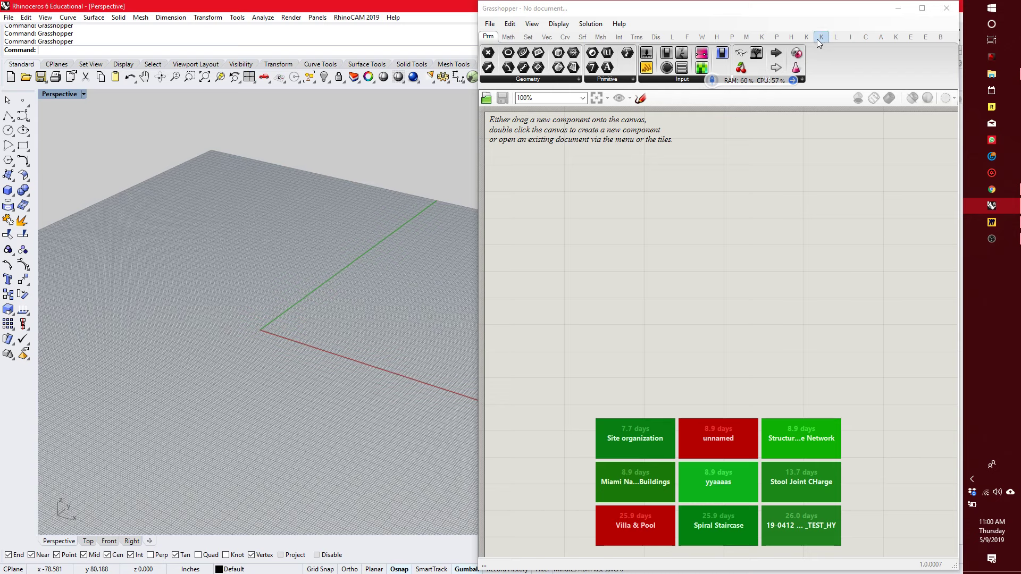
click(510, 37)
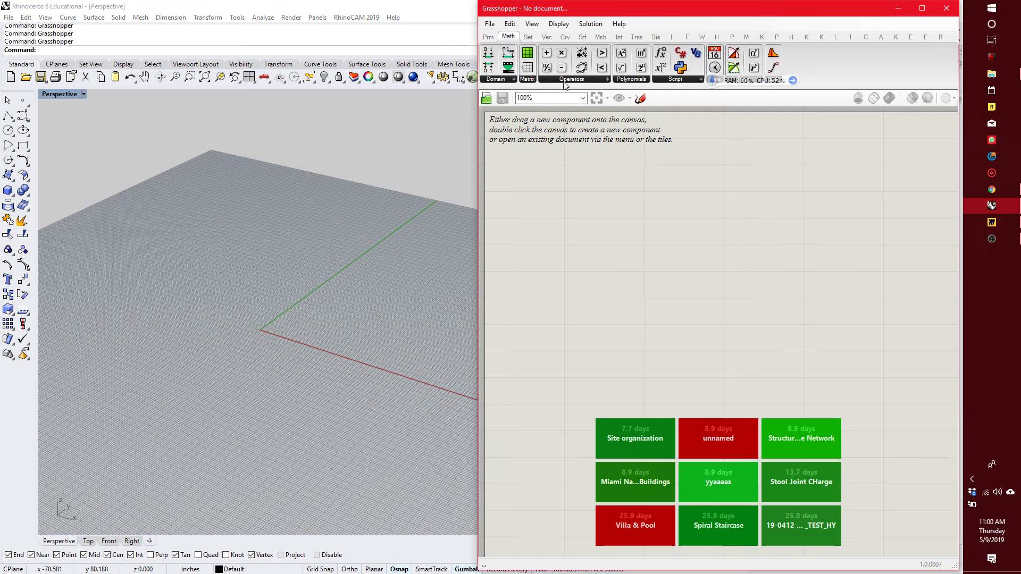
click(154, 64)
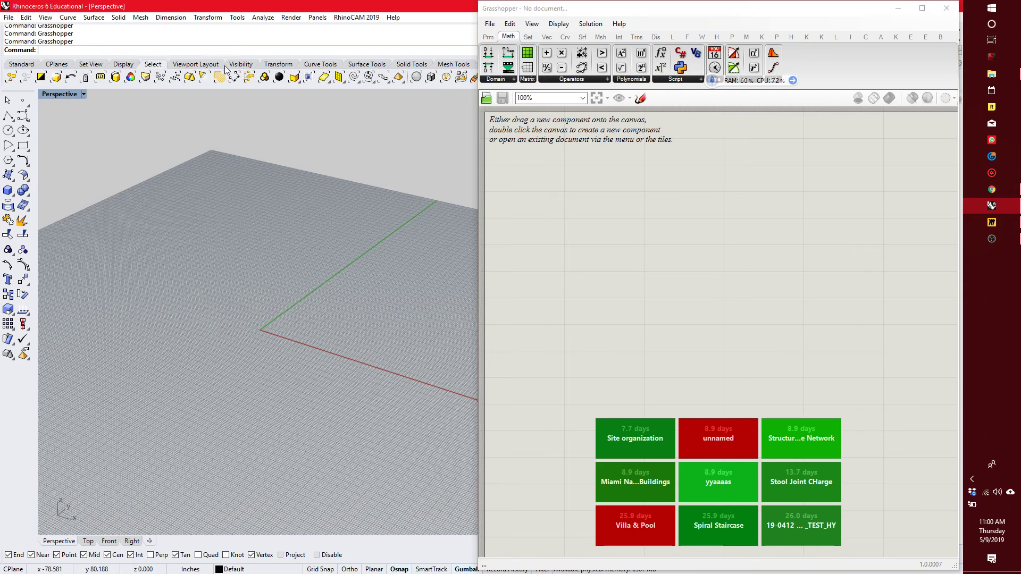
click(319, 64)
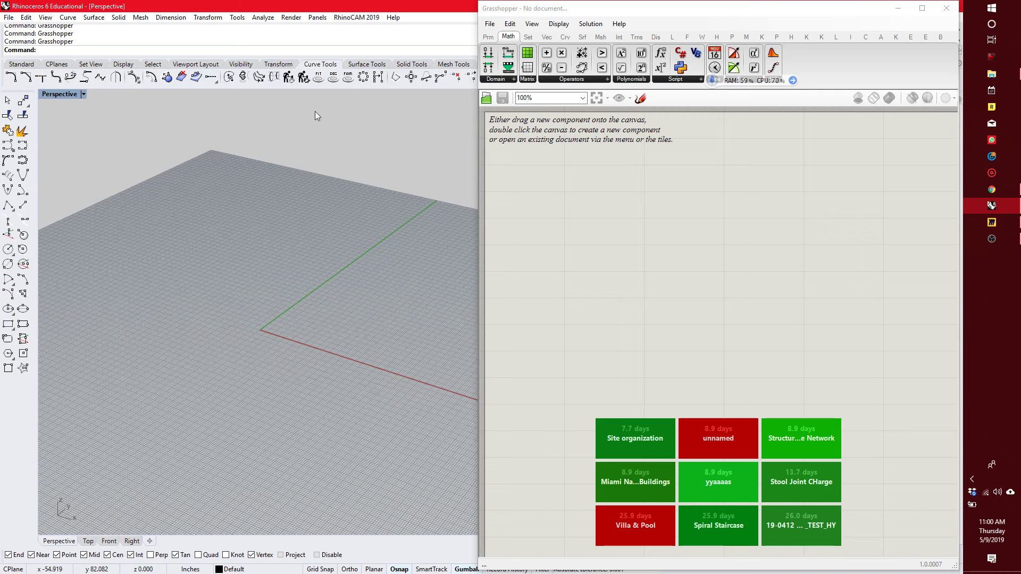
Show the Curve components and move the floating RAM/CPU monitor clear of the component ribbon.
click(566, 39)
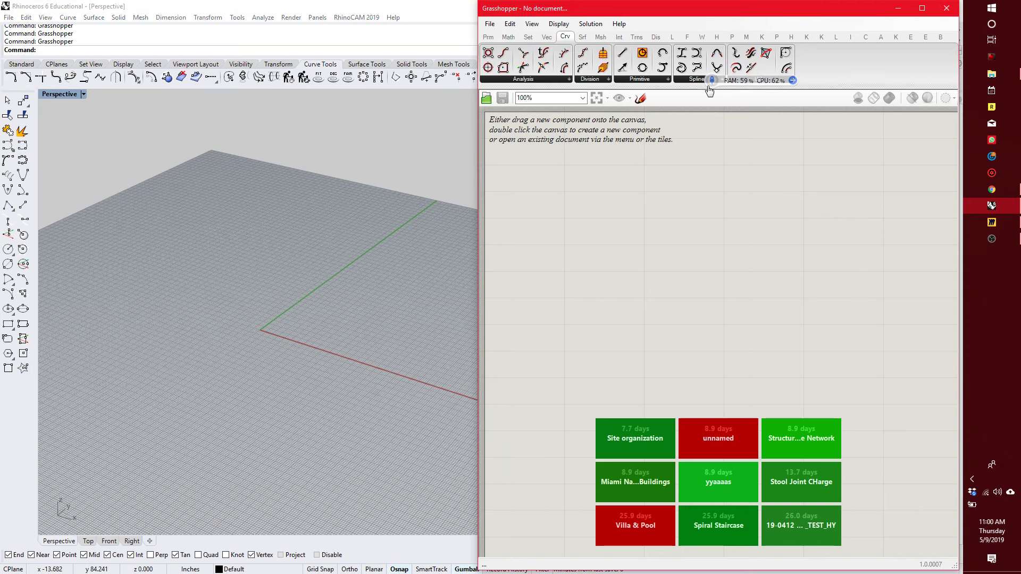
drag(708, 87, 334, 15)
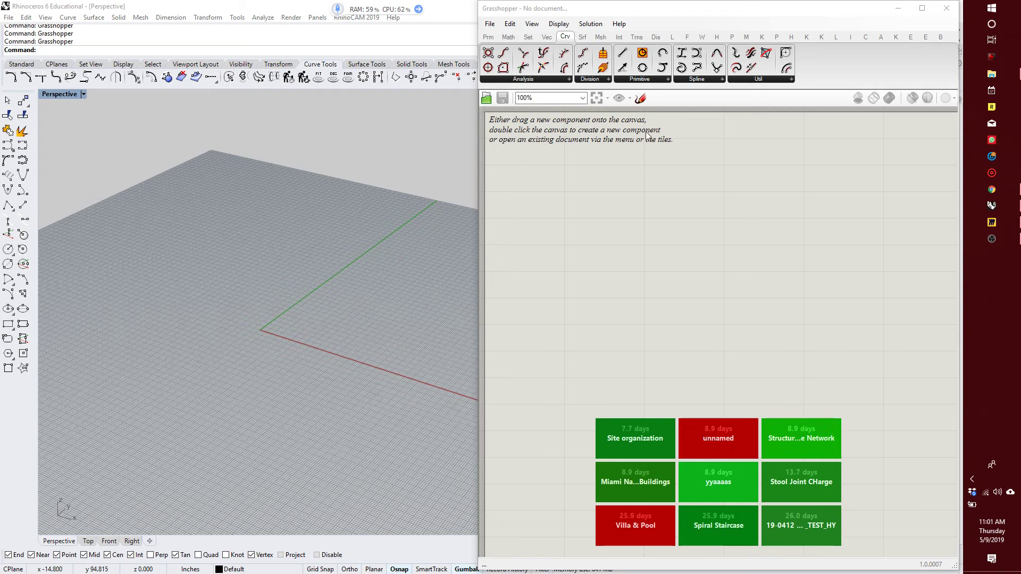
Examine the Field, Grid, Plane and Vector component groups in the Vector category.
scroll(744, 239, down, 5)
scroll(749, 258, up, 2)
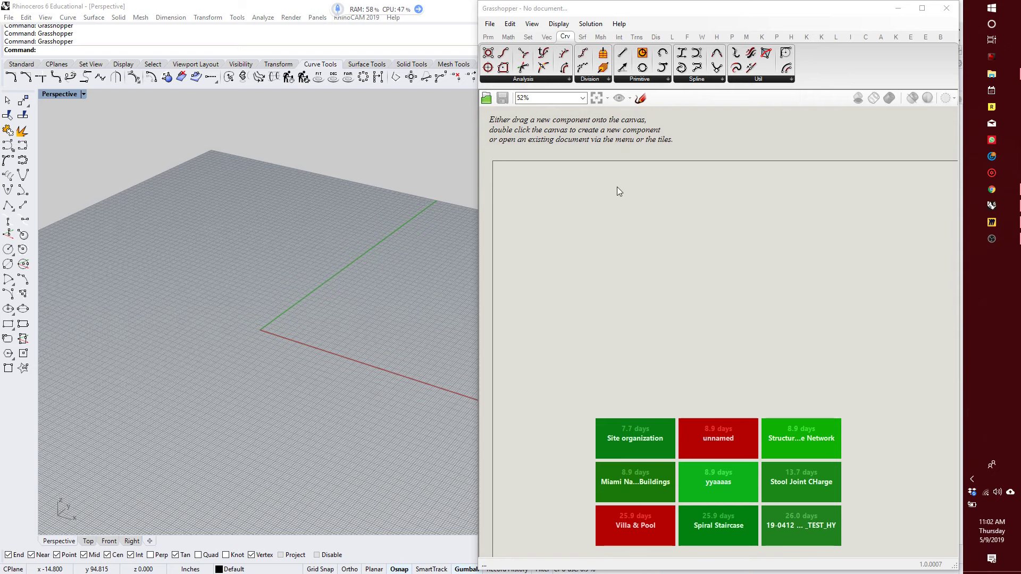
click(553, 203)
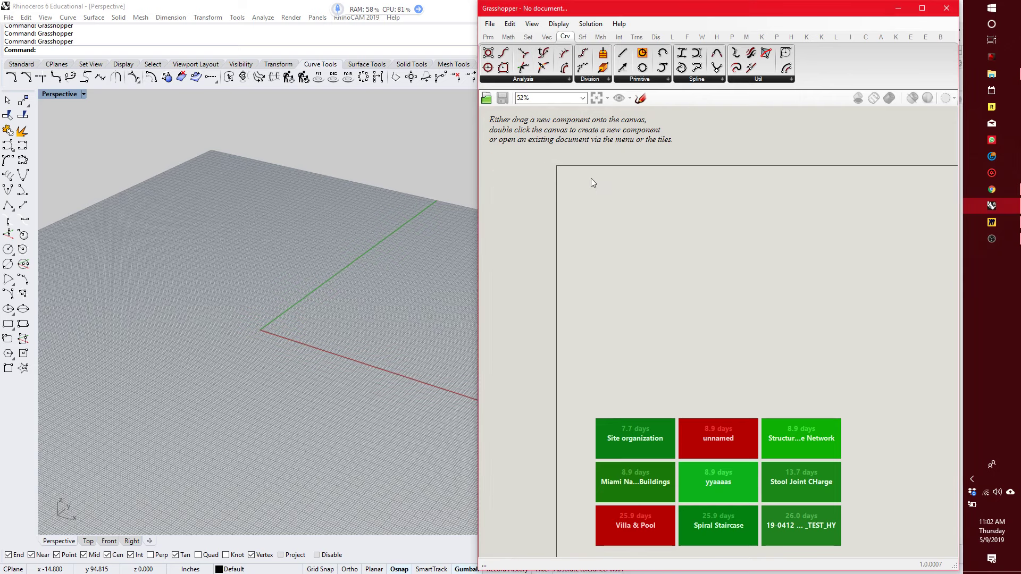
scroll(577, 180, up, 2)
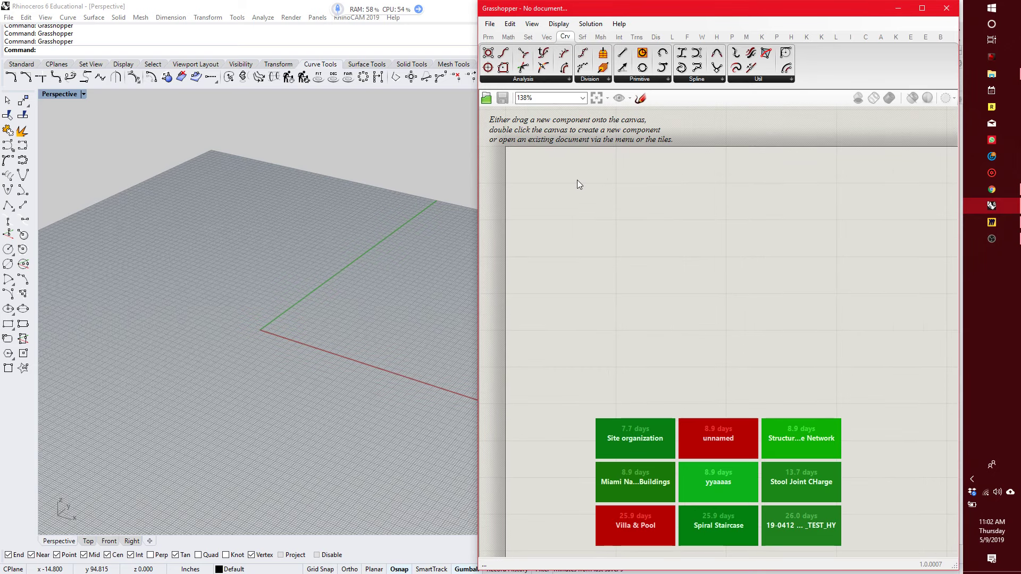
click(547, 38)
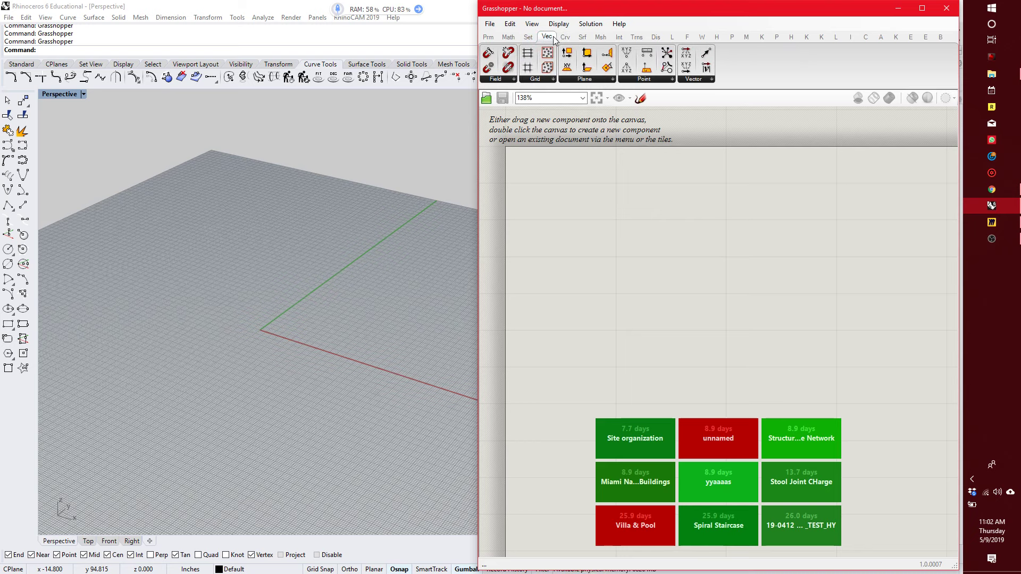
click(505, 81)
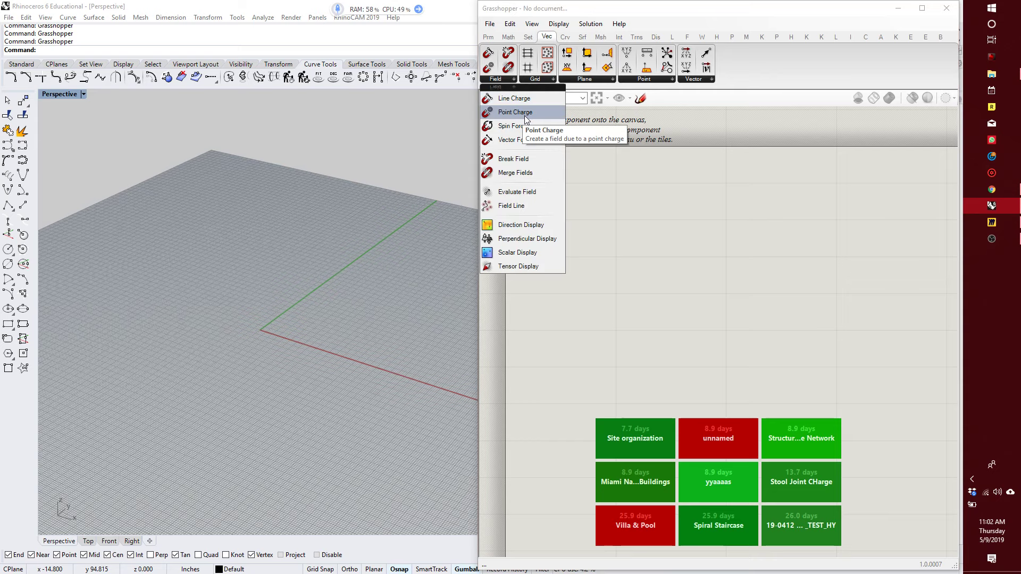
click(535, 79)
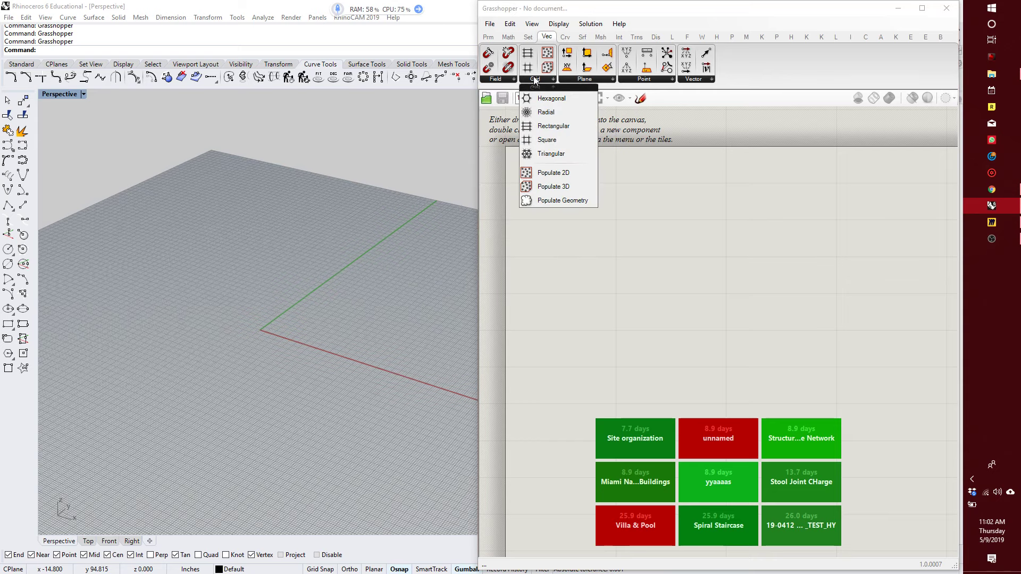
click(575, 80)
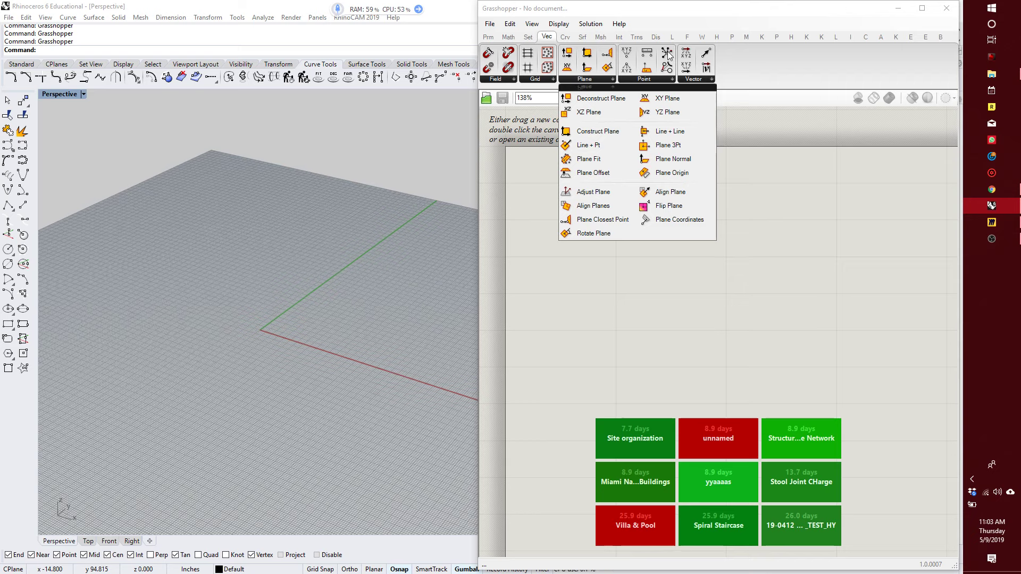
click(701, 80)
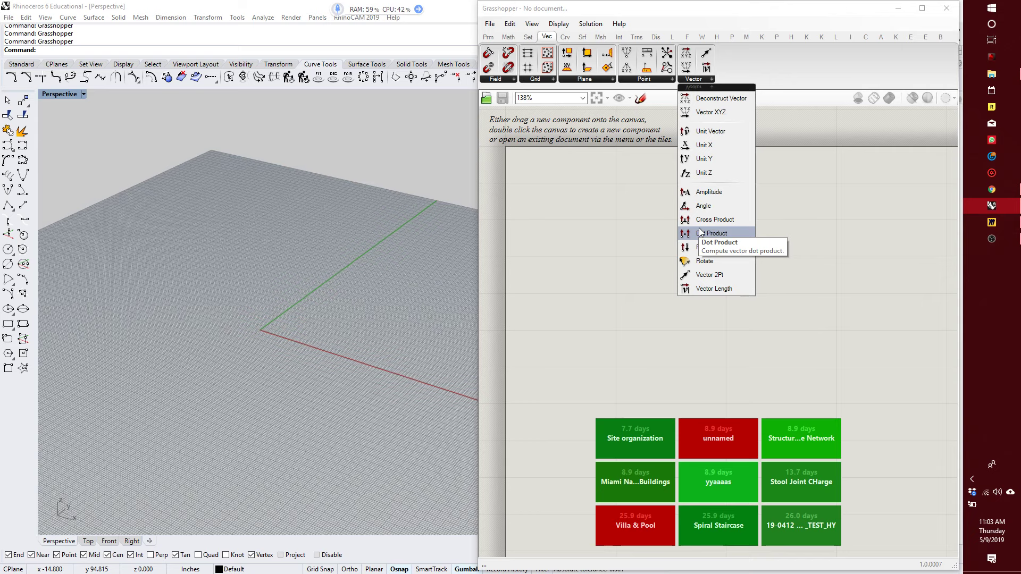
click(604, 164)
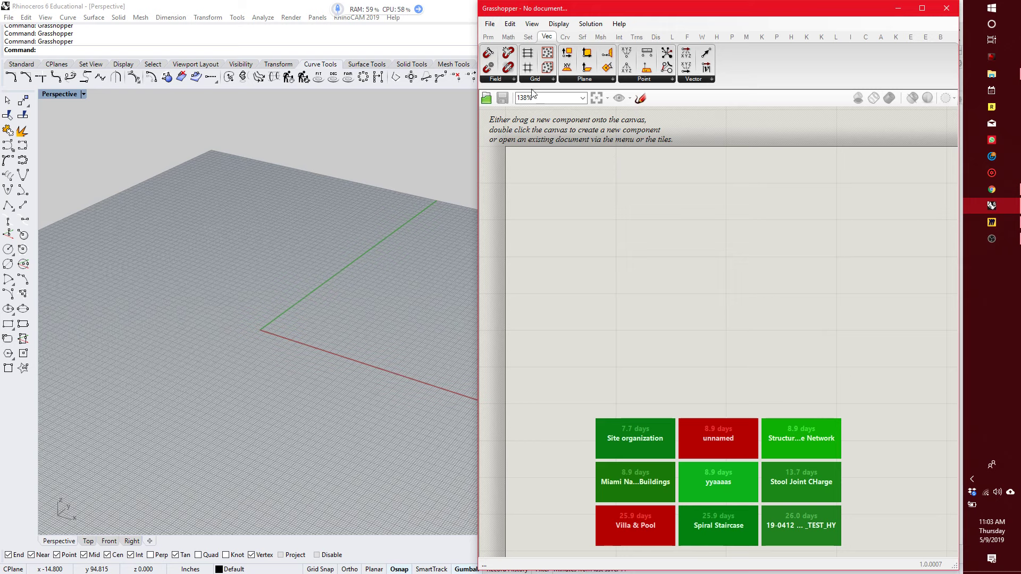
Place a Construct Point component from the Vector category's Point group near the upper-left corner of the empty canvas.
click(659, 80)
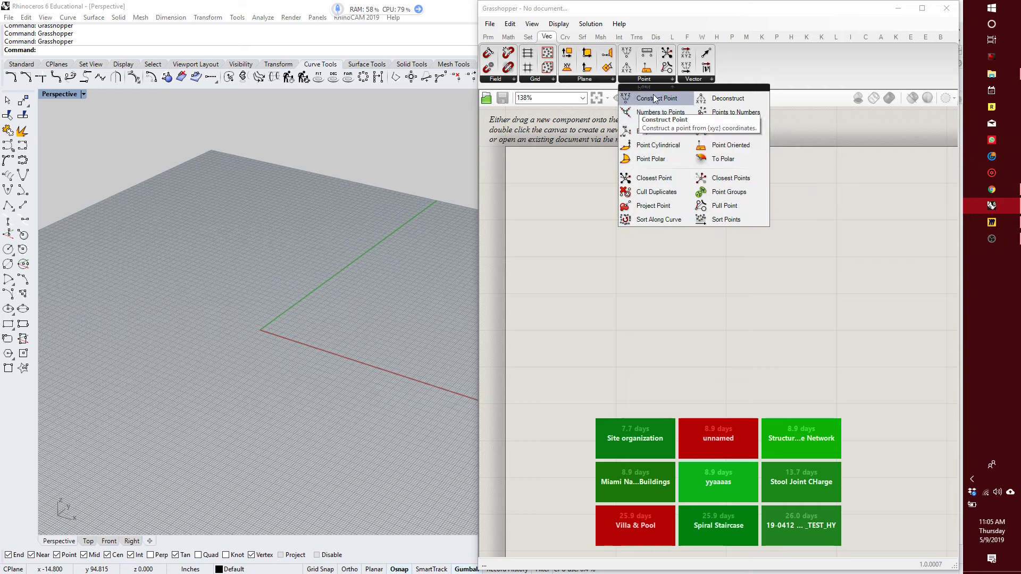
drag(655, 98, 613, 209)
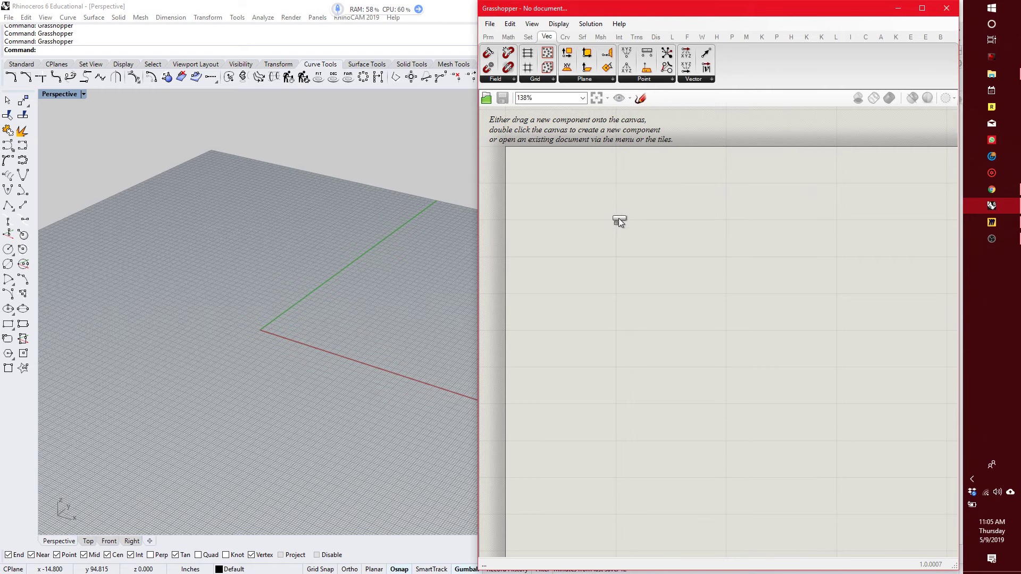
drag(619, 222, 656, 311)
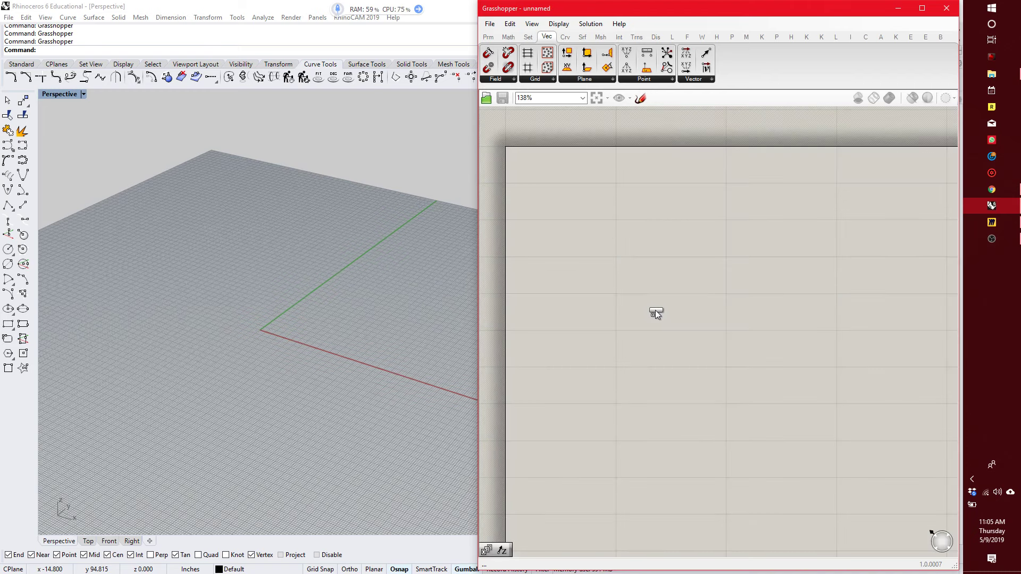
scroll(665, 308, down, 4)
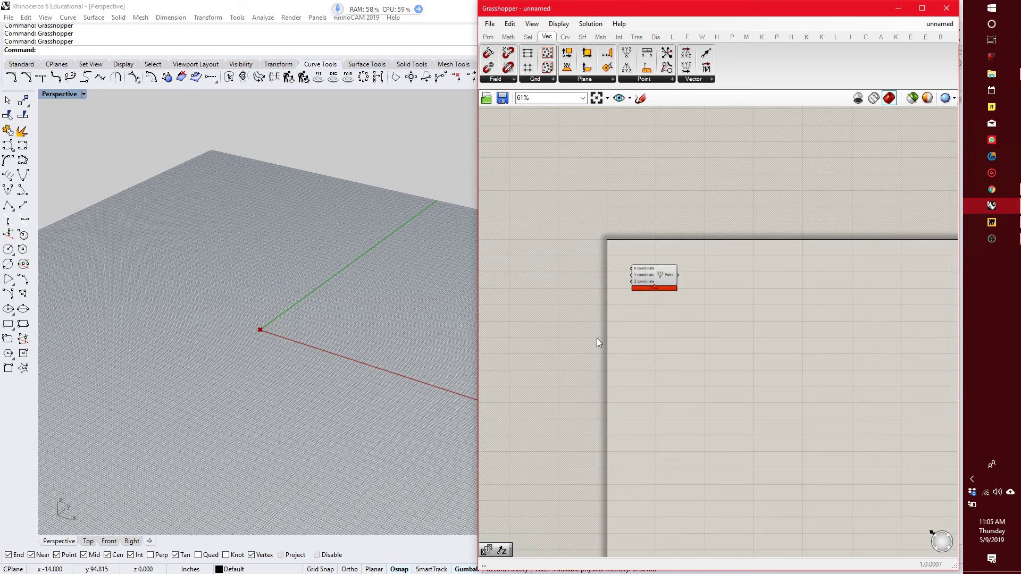
click(489, 24)
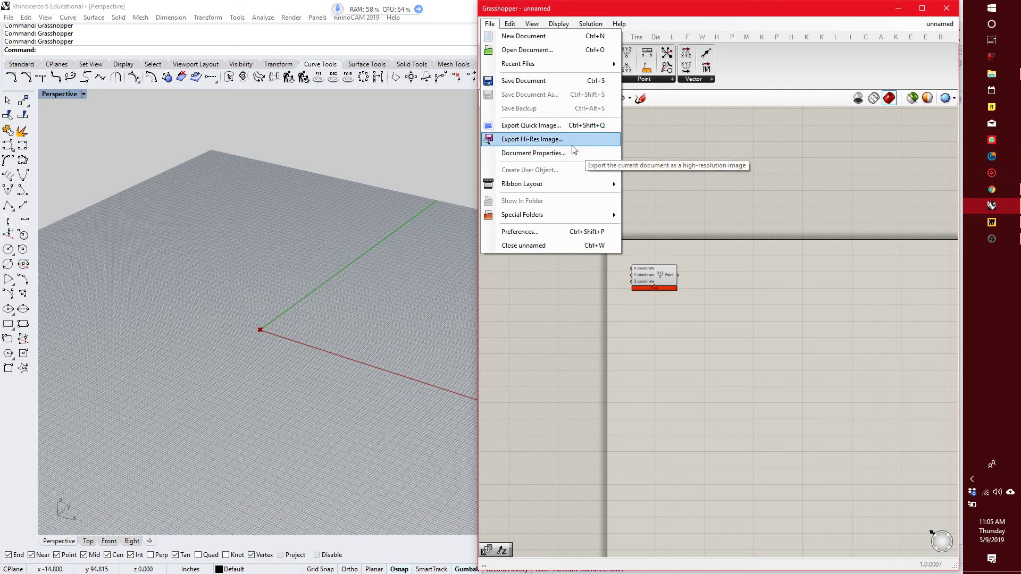
click(701, 212)
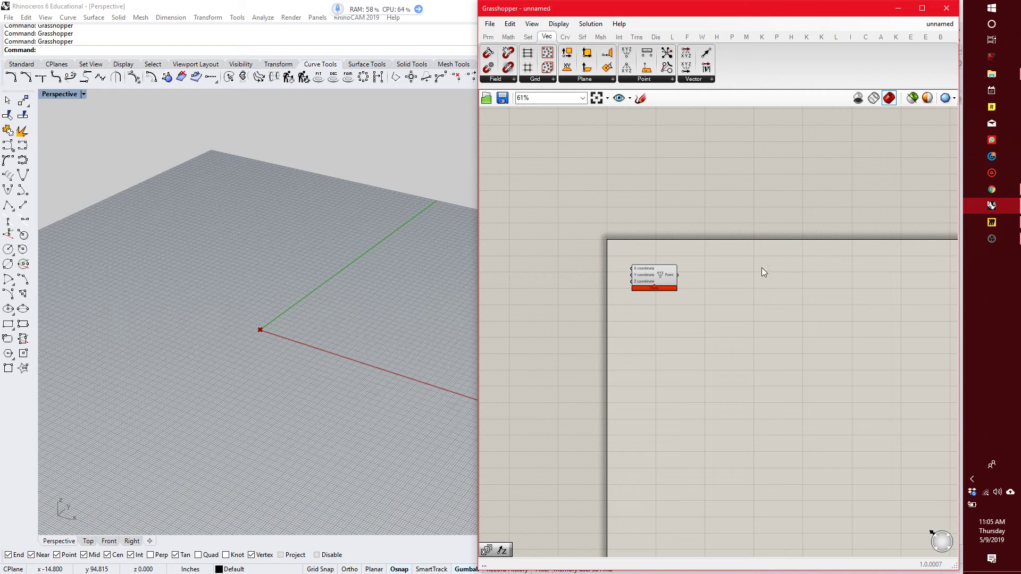
scroll(734, 234, down, 2)
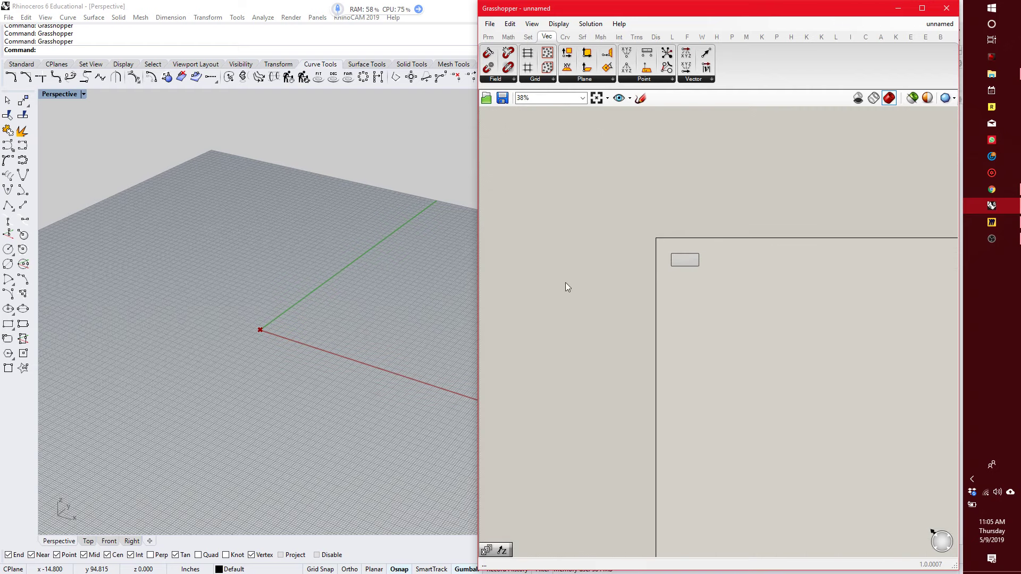
scroll(752, 266, up, 3)
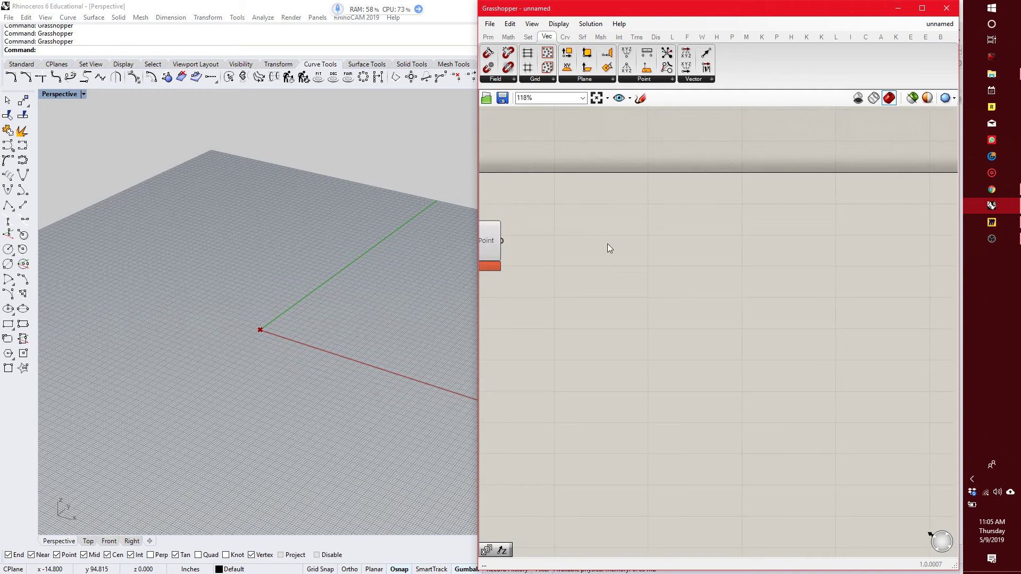
mouse_move(576, 255)
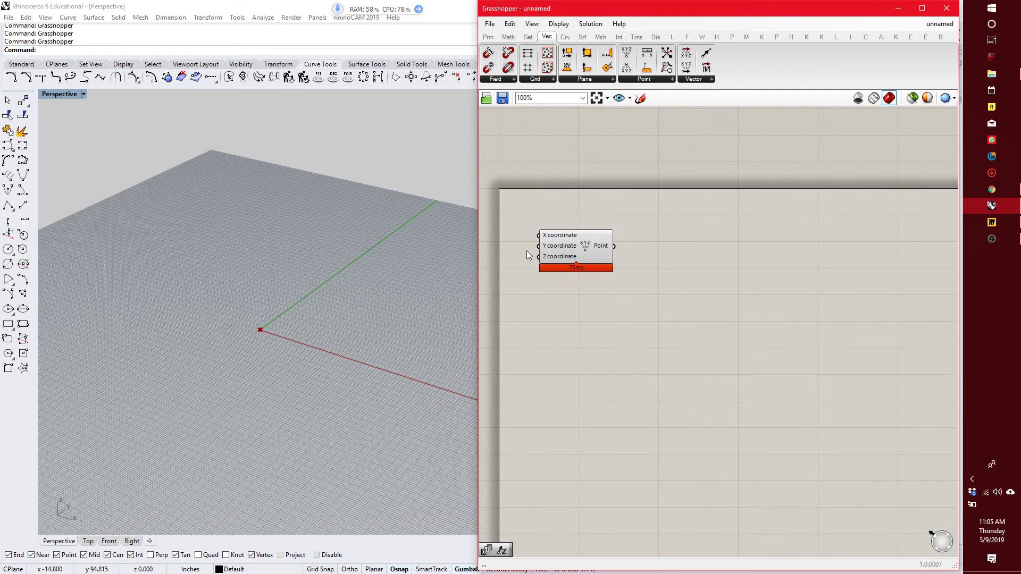
Turn off Draw Icons so the Construct Point component is labelled with its name instead of an icon.
scroll(523, 248, up, 4)
scroll(580, 285, up, 1)
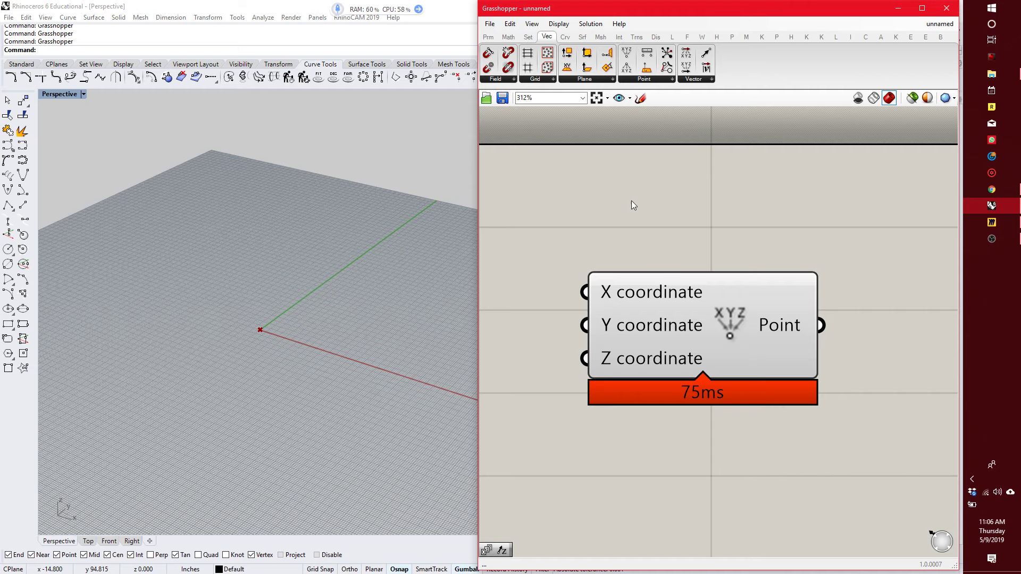
right_drag(604, 163, 642, 169)
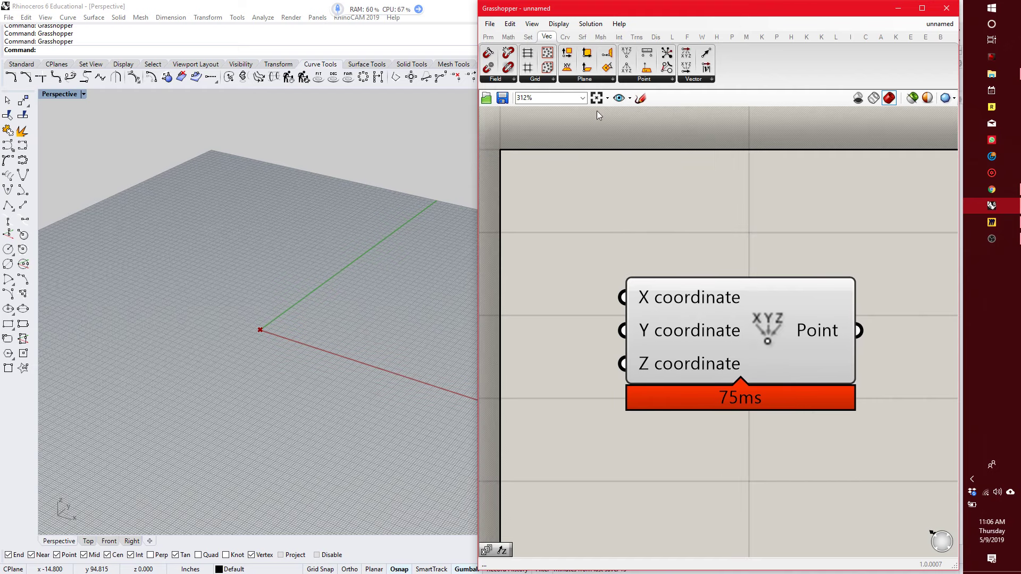
click(559, 24)
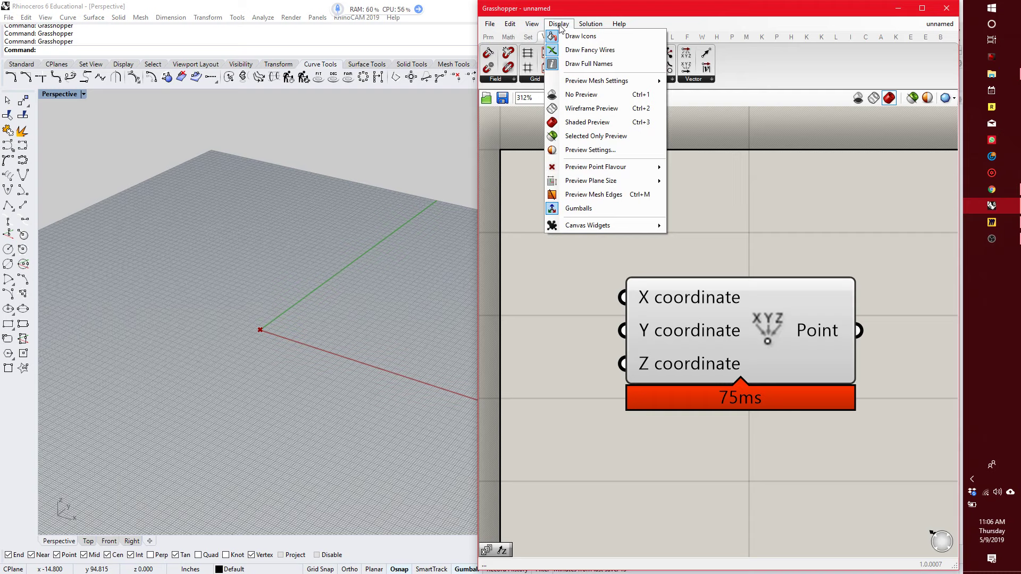
click(582, 36)
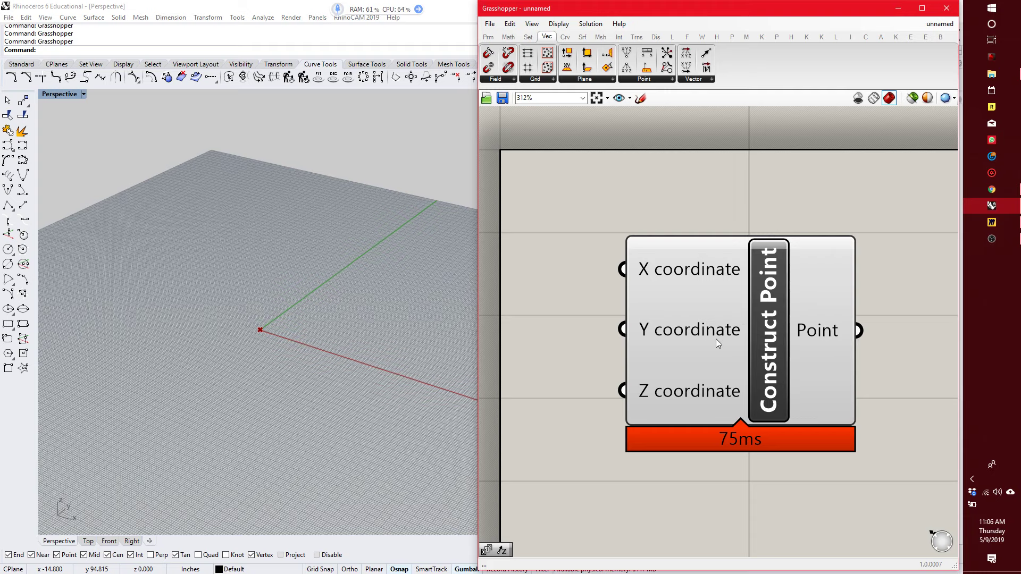
Search the canvas for the "construct point" component and dismiss the search without adding another one.
scroll(721, 333, down, 2)
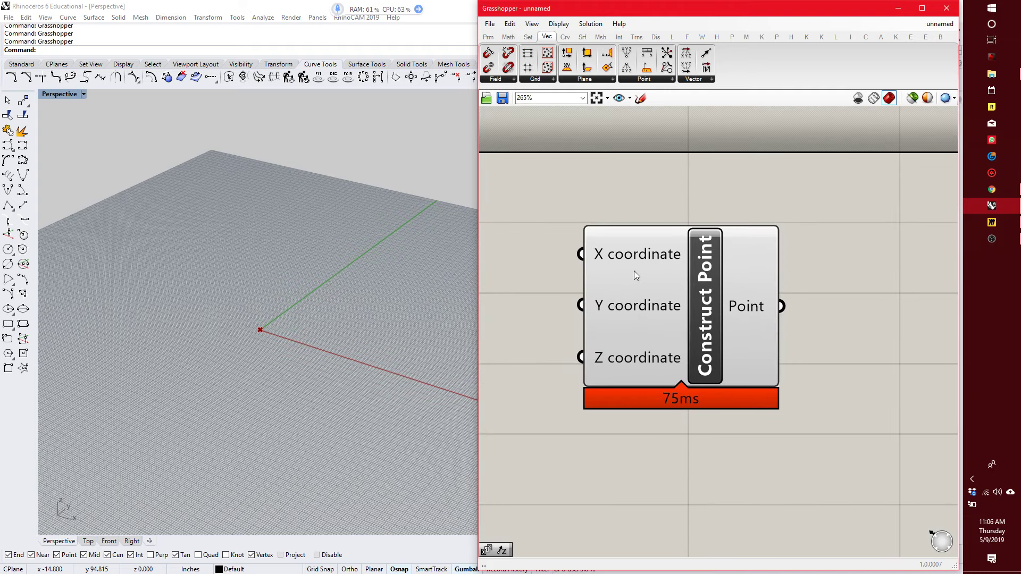
scroll(694, 299, down, 3)
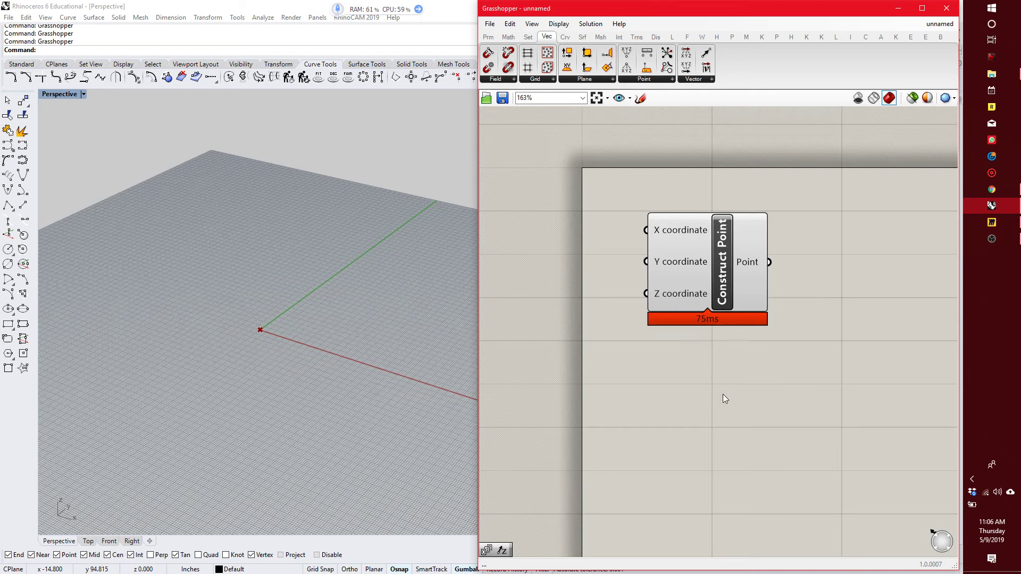
double_click(744, 395)
text(c)
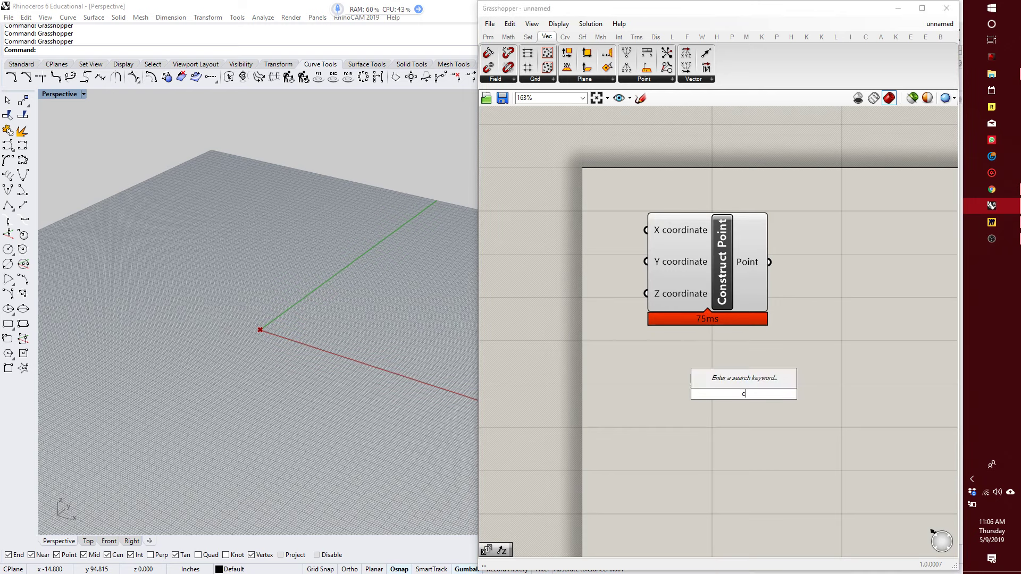
text(onstruct point)
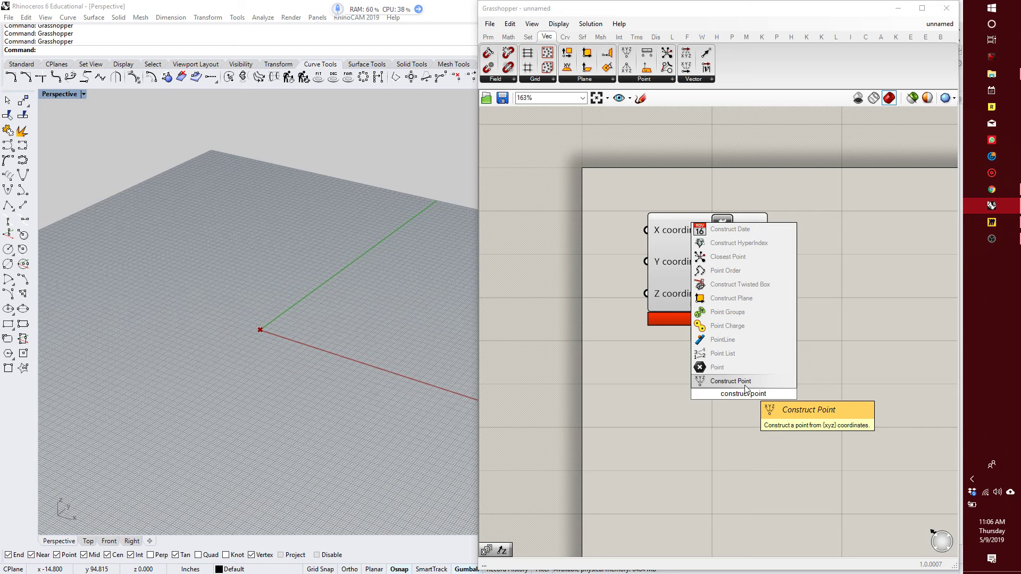
click(816, 386)
right_drag(758, 394, 734, 379)
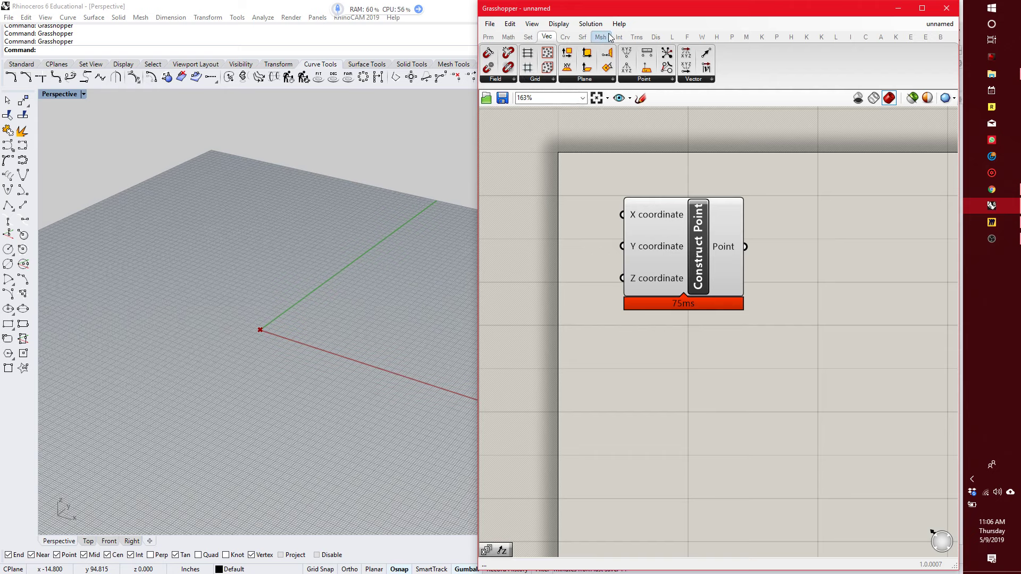
Browse the component groups of the Display, Mesh and Params categories.
click(656, 37)
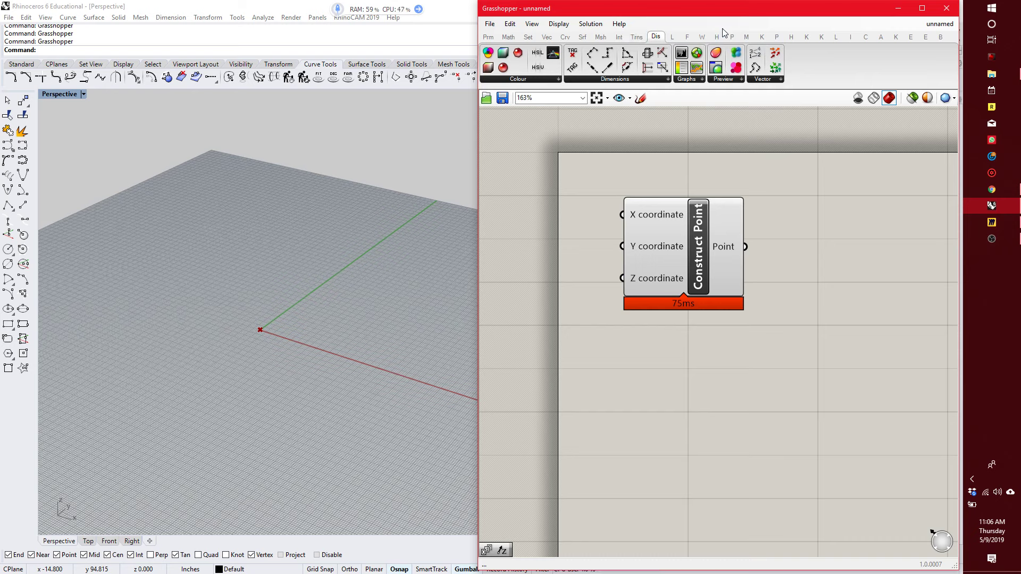
click(601, 38)
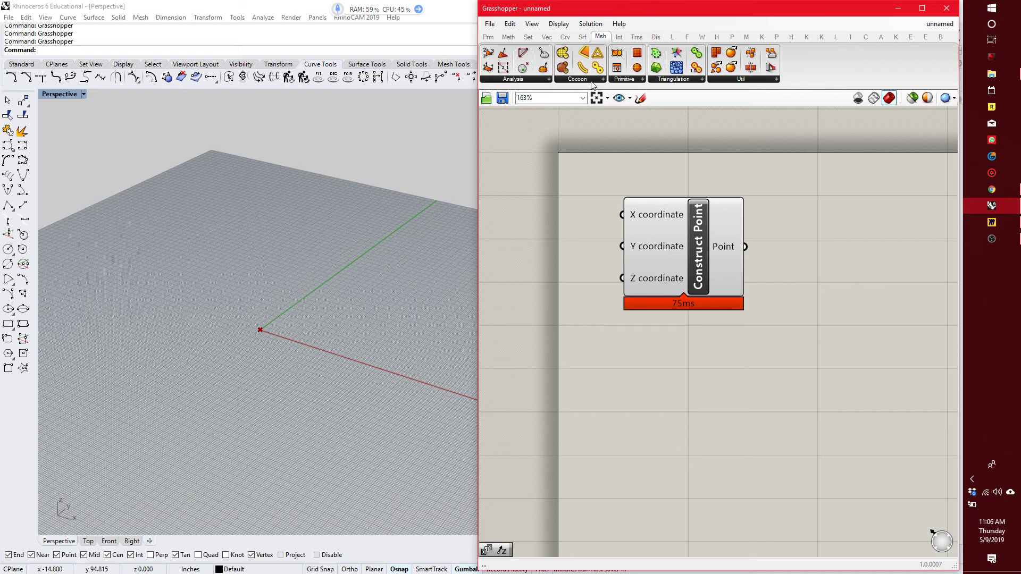
click(488, 38)
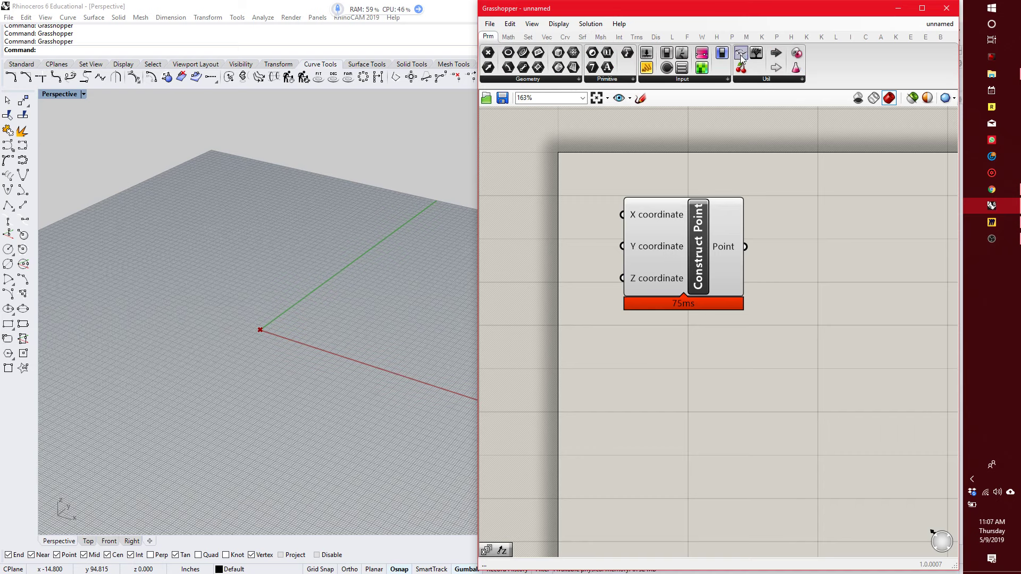
Turn Draw Icons back on so the Construct Point component shows its icon.
scroll(725, 212, down, 2)
drag(637, 139, 577, 108)
scroll(673, 179, up, 3)
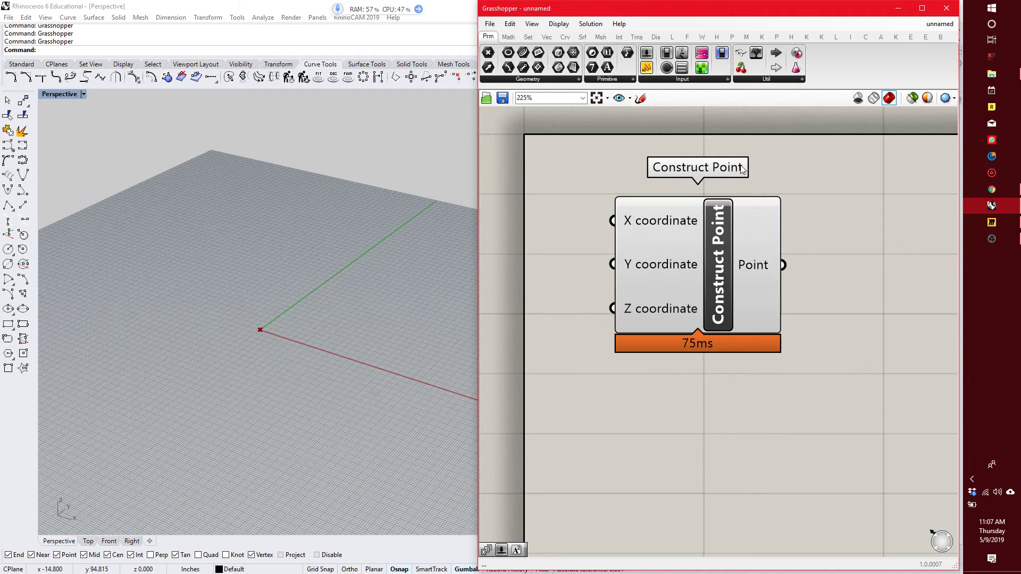
click(559, 23)
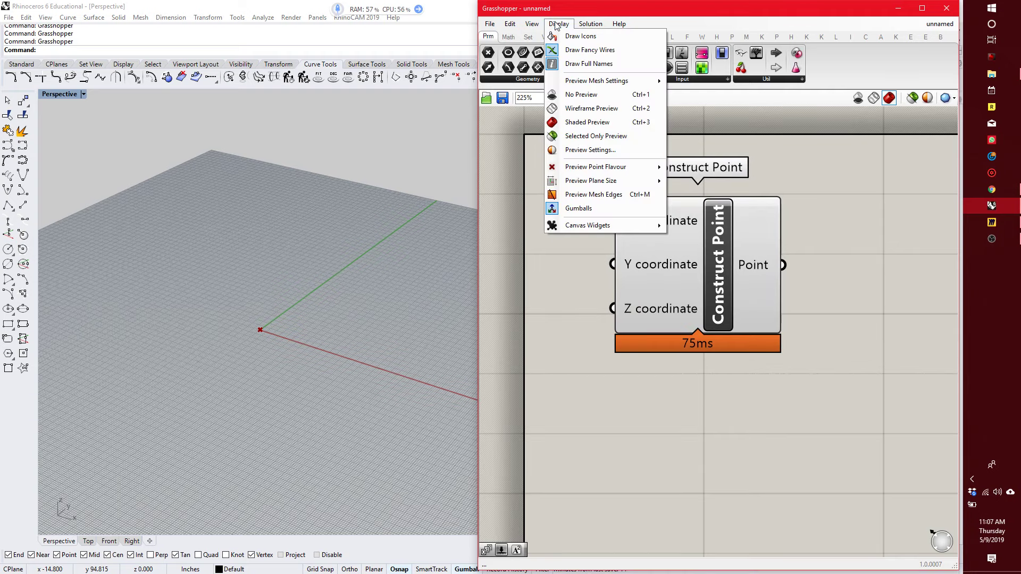
click(579, 34)
right_drag(678, 275, 680, 261)
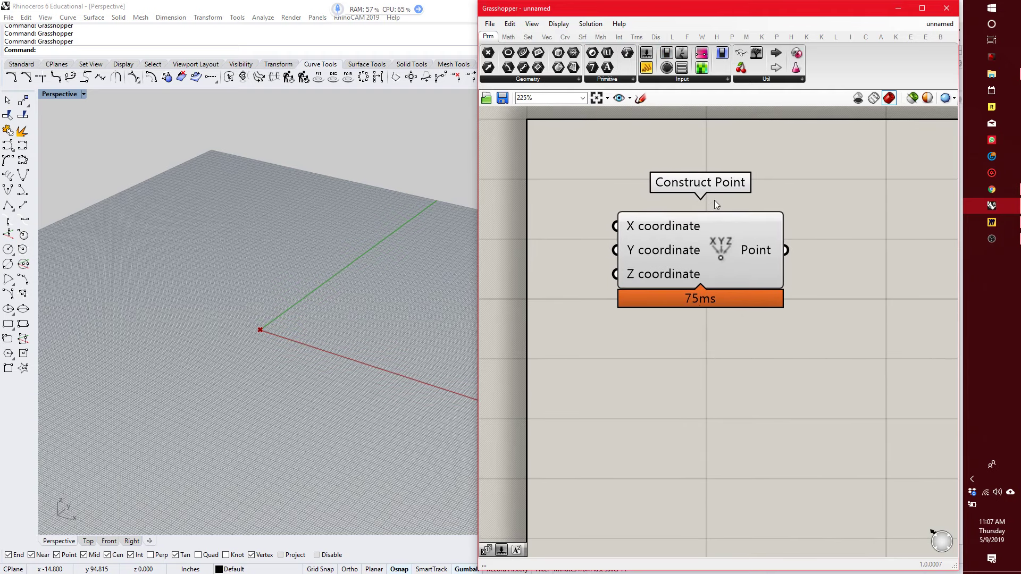
Look up "construct point" again through the canvas keyword search below the existing component.
double_click(706, 371)
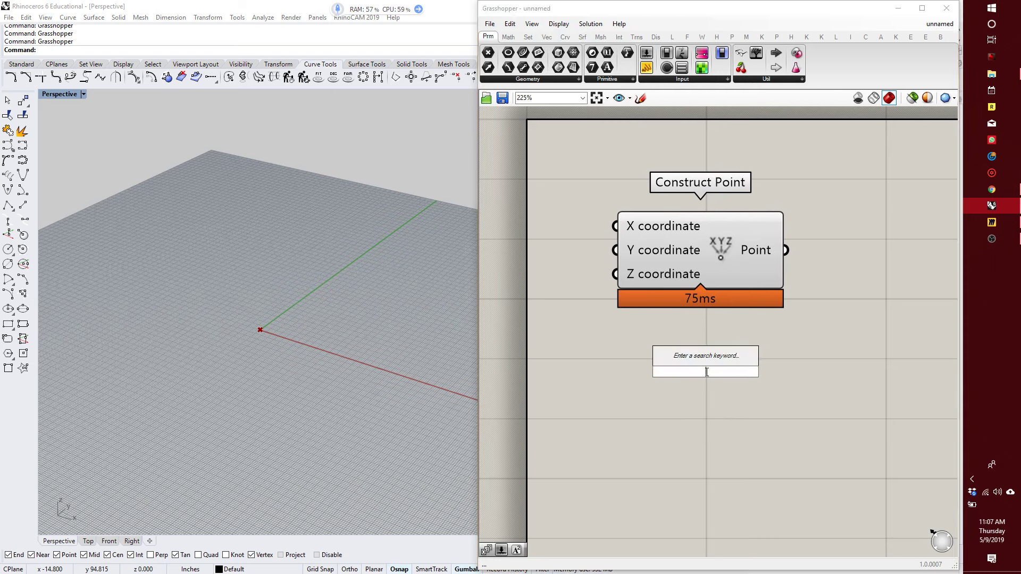
text(construc)
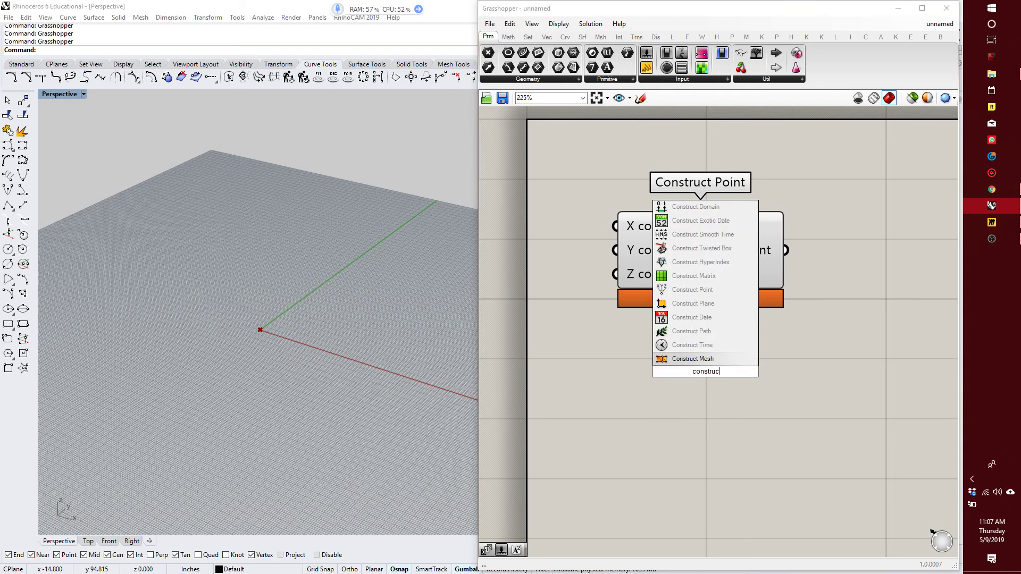
text(t point)
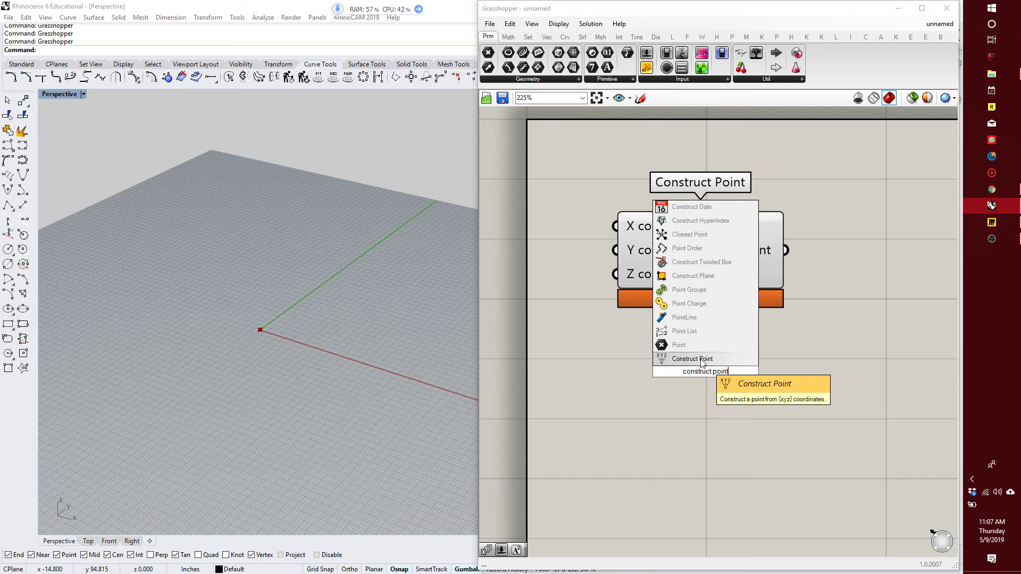
key(Return)
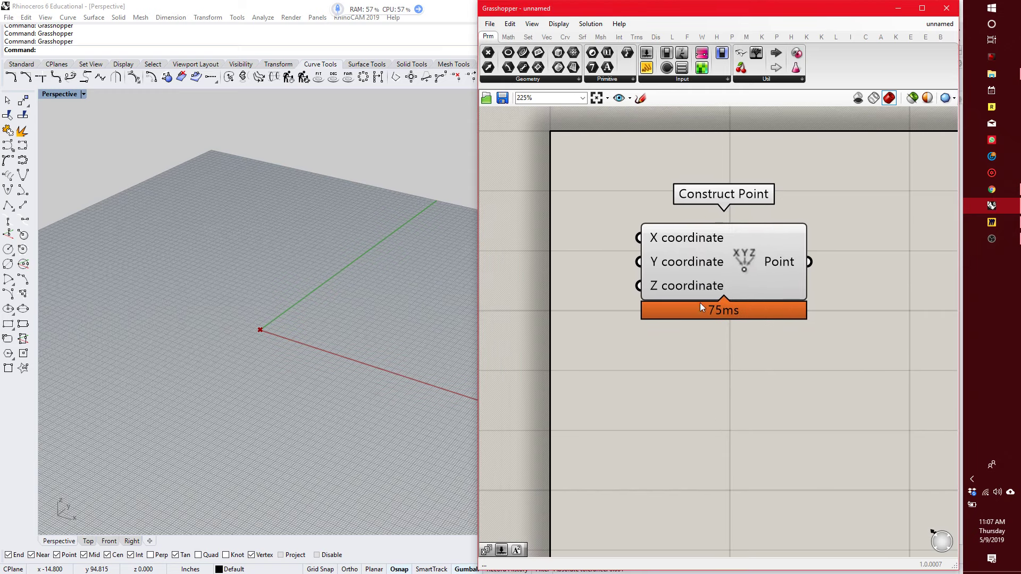
Examine the Construct Point component's preview point at the origin of the Perspective viewport.
drag(700, 302, 698, 242)
click(627, 353)
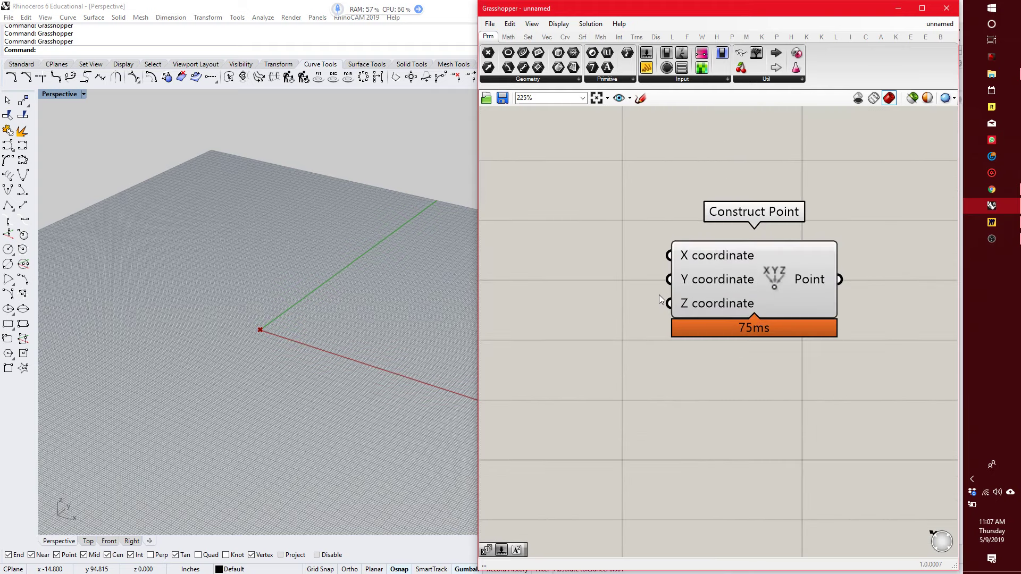
scroll(243, 328, up, 5)
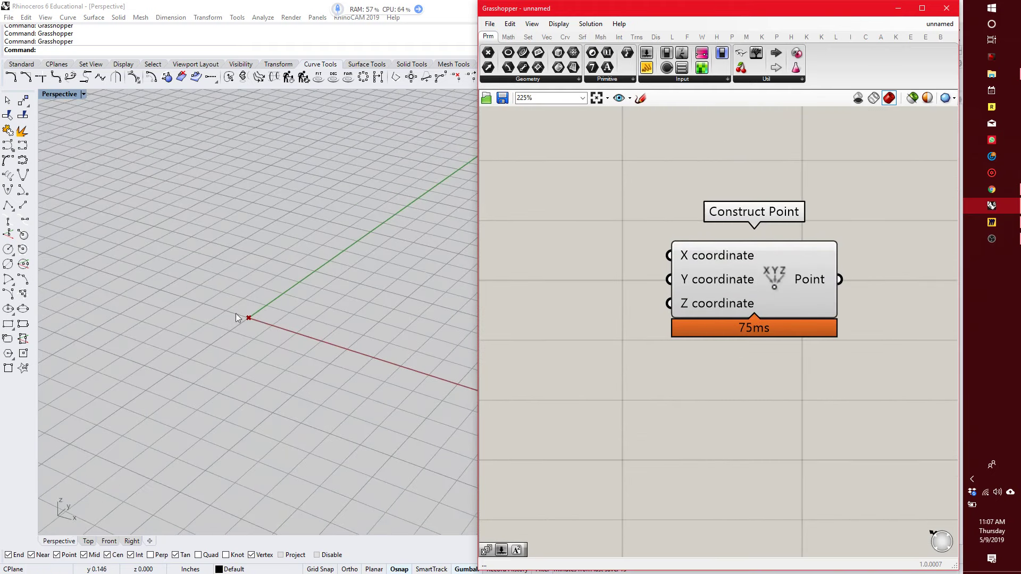
scroll(215, 325, down, 5)
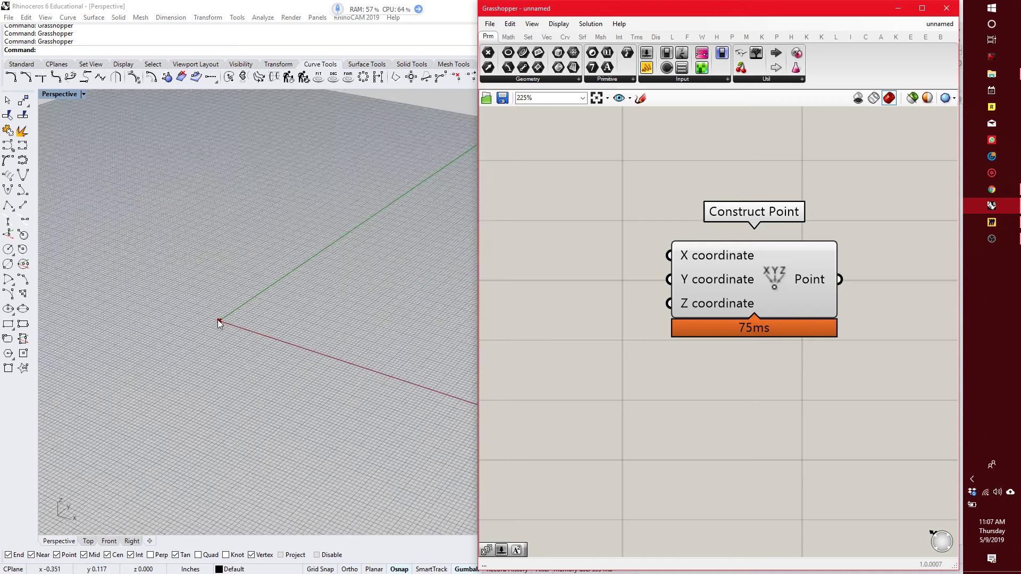
scroll(215, 318, down, 4)
scroll(206, 307, up, 5)
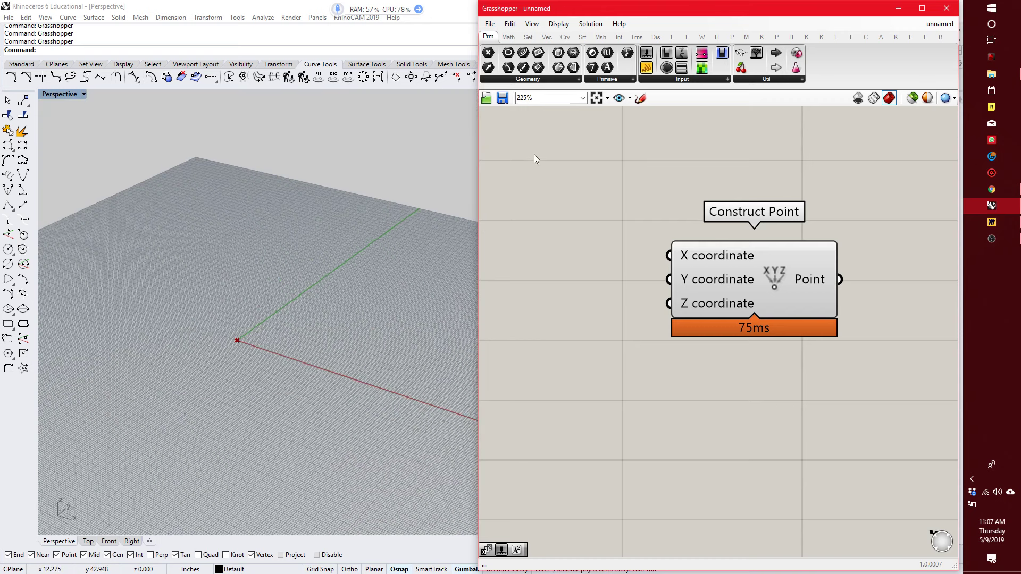
Review the display options and set the preview mesh quality to High Quality.
click(559, 23)
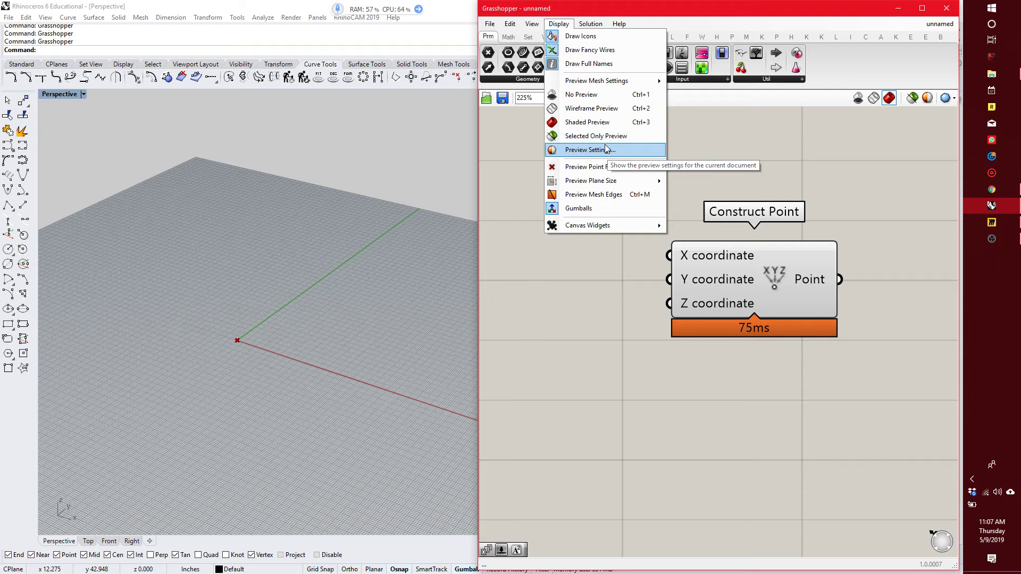
click(754, 157)
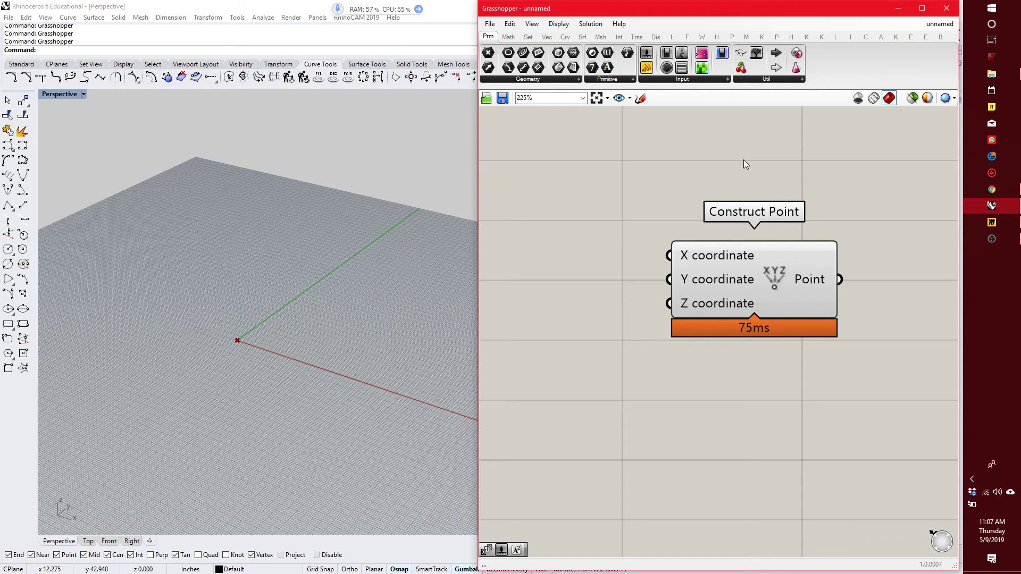
click(954, 100)
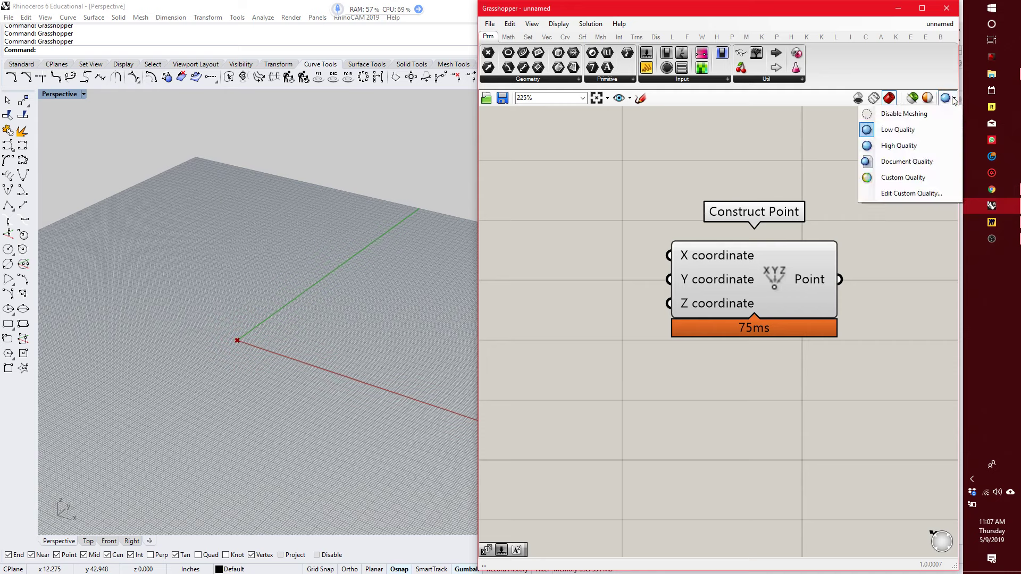
click(923, 148)
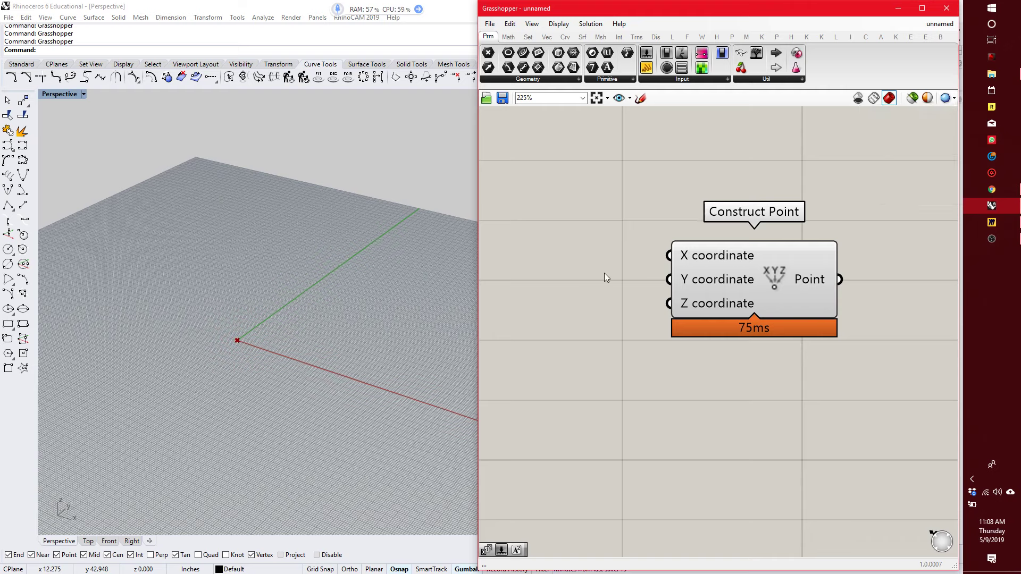
Set the Preview Point Flavour to Dot and check the point's new look at the origin.
click(558, 23)
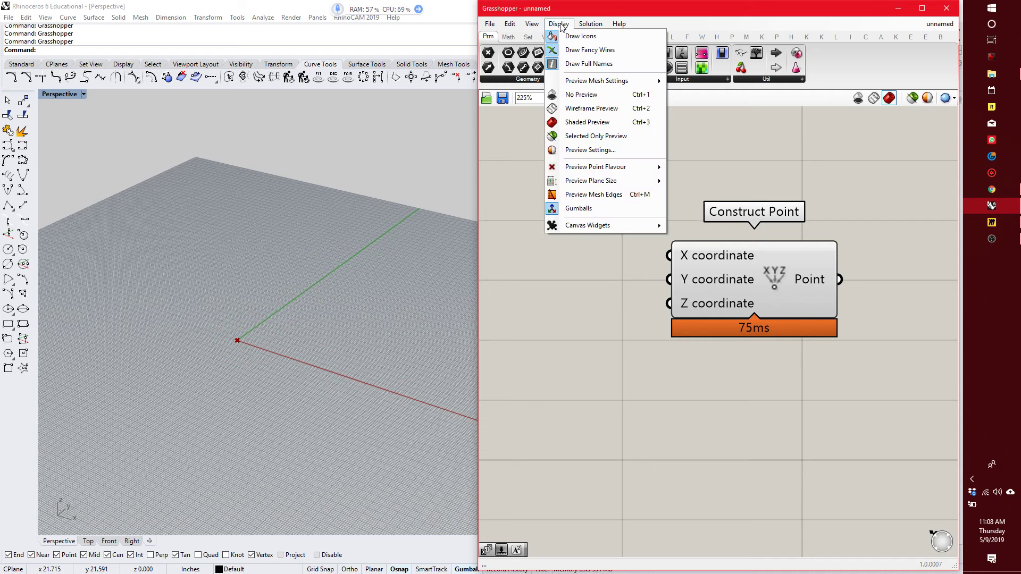
mouse_move(596, 167)
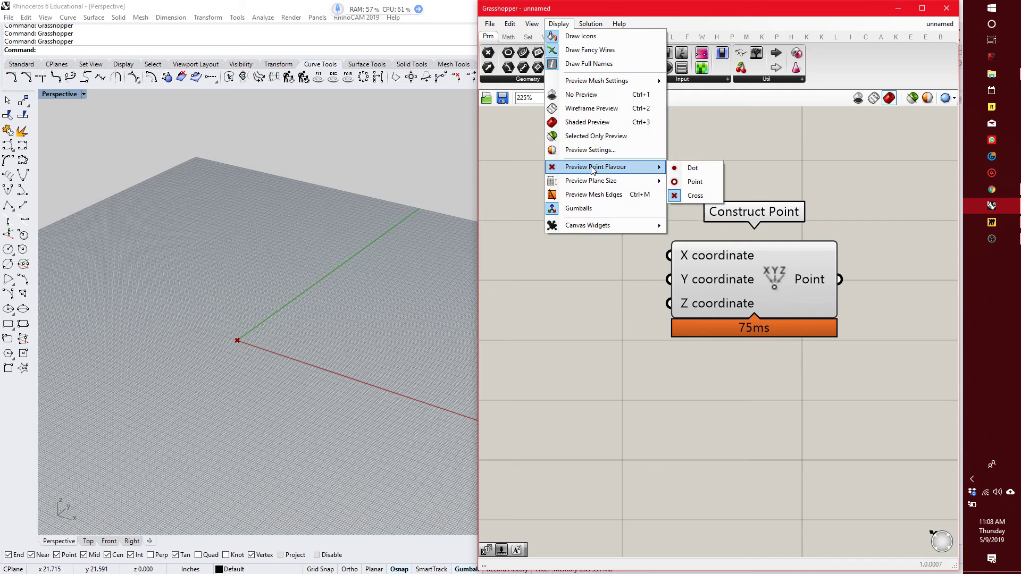
click(692, 168)
click(558, 23)
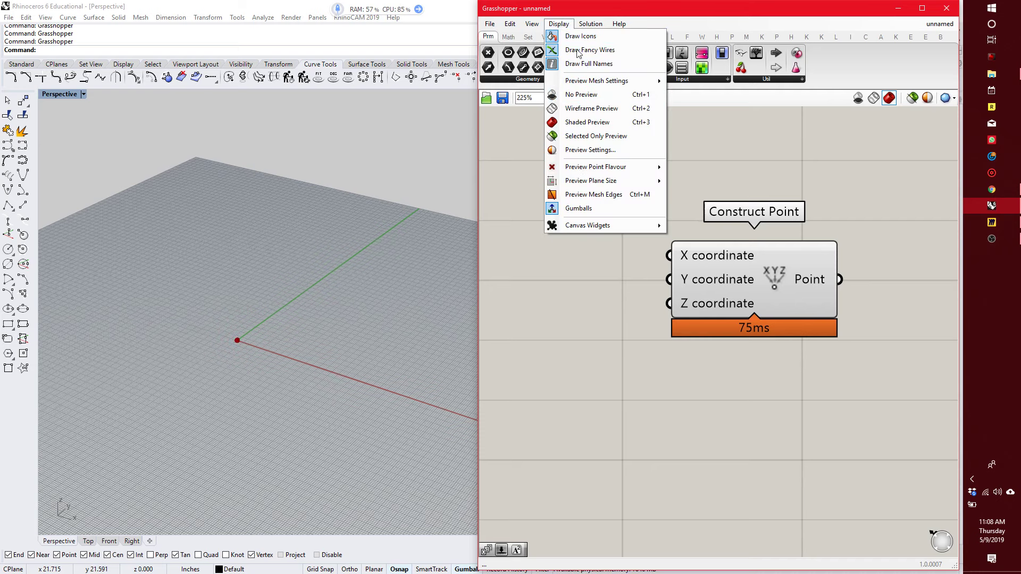
mouse_move(641, 169)
click(697, 185)
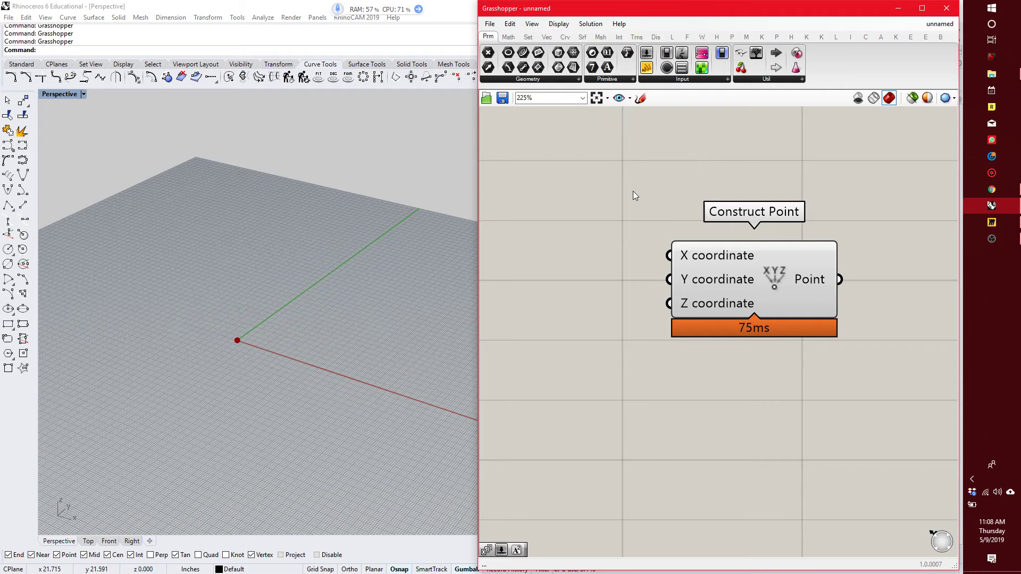
scroll(699, 271, up, 2)
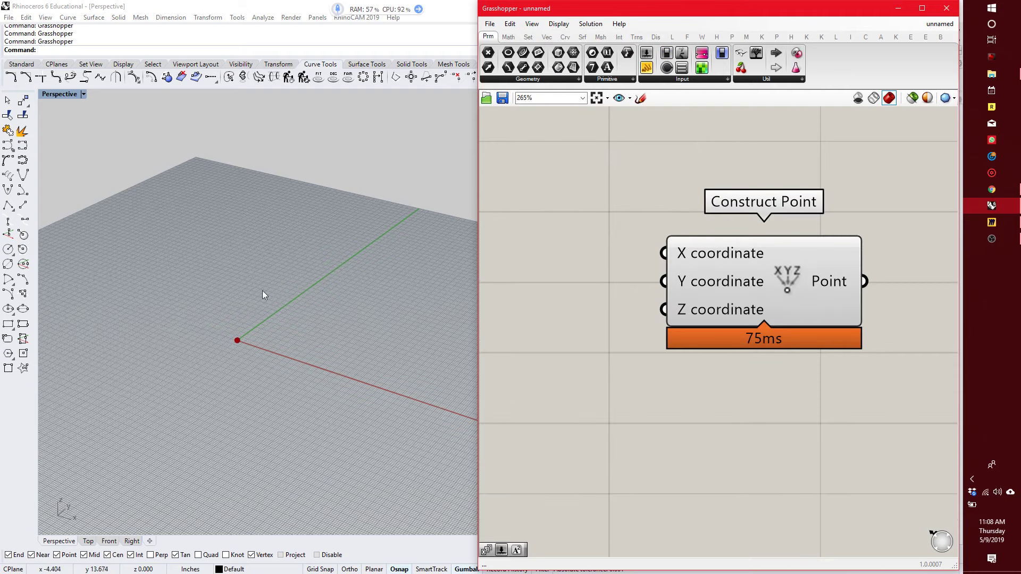
scroll(249, 335, up, 3)
scroll(230, 340, down, 2)
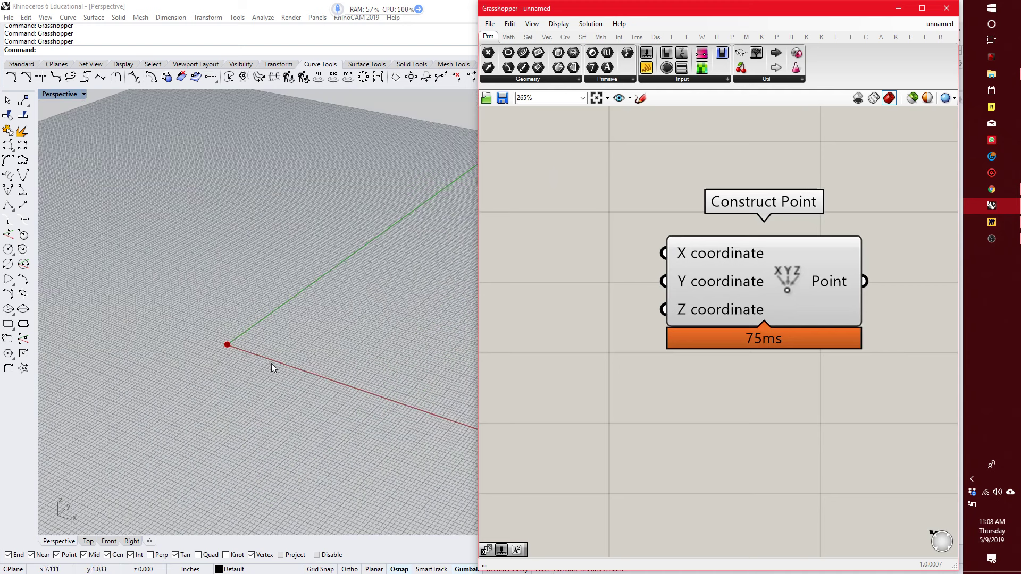
scroll(199, 366, down, 2)
Select the Construct Point component to highlight its point in the viewport, and clear the selection again.
right_drag(614, 356, 667, 341)
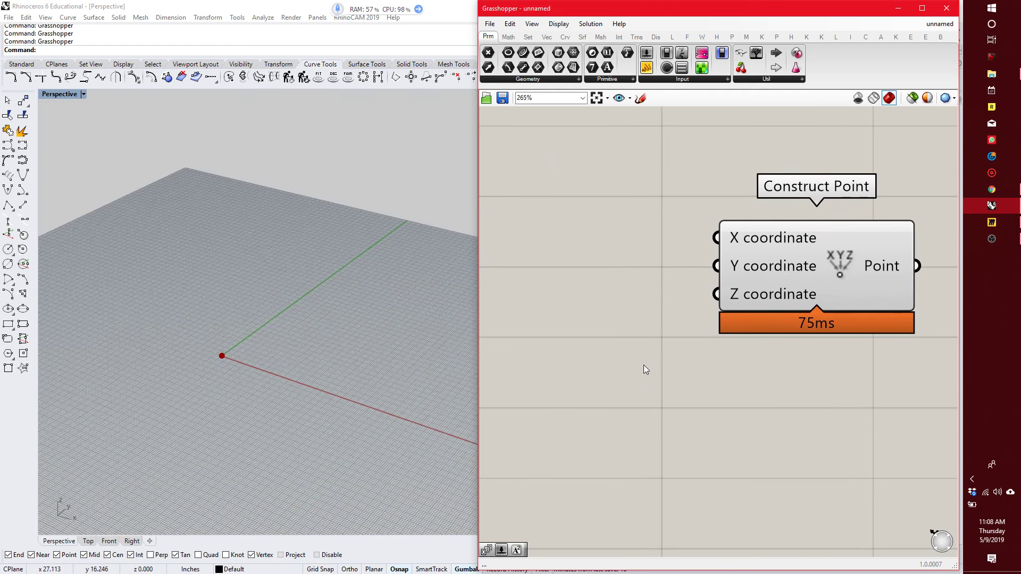
scroll(643, 365, down, 3)
scroll(660, 370, up, 2)
click(765, 314)
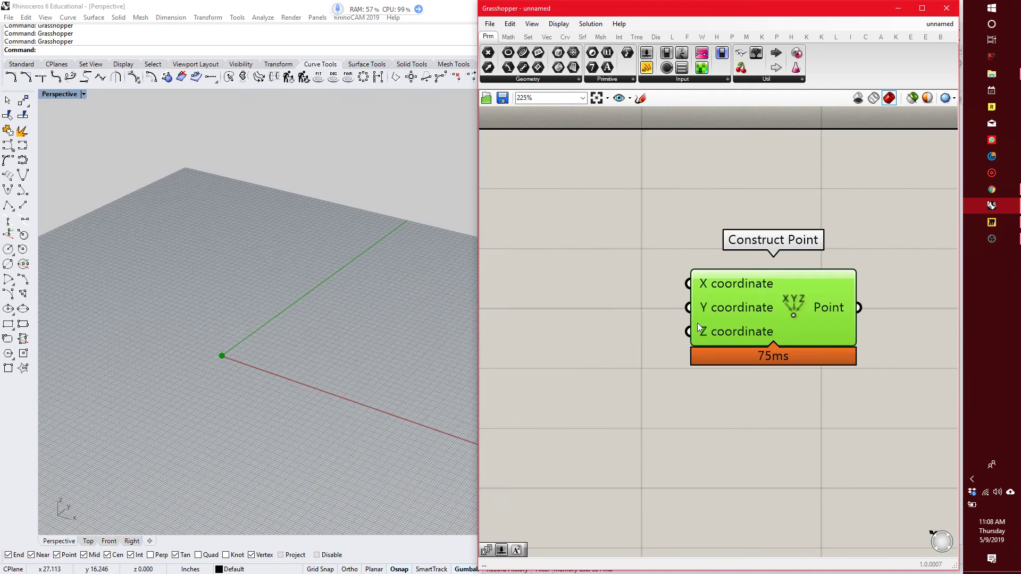
click(633, 321)
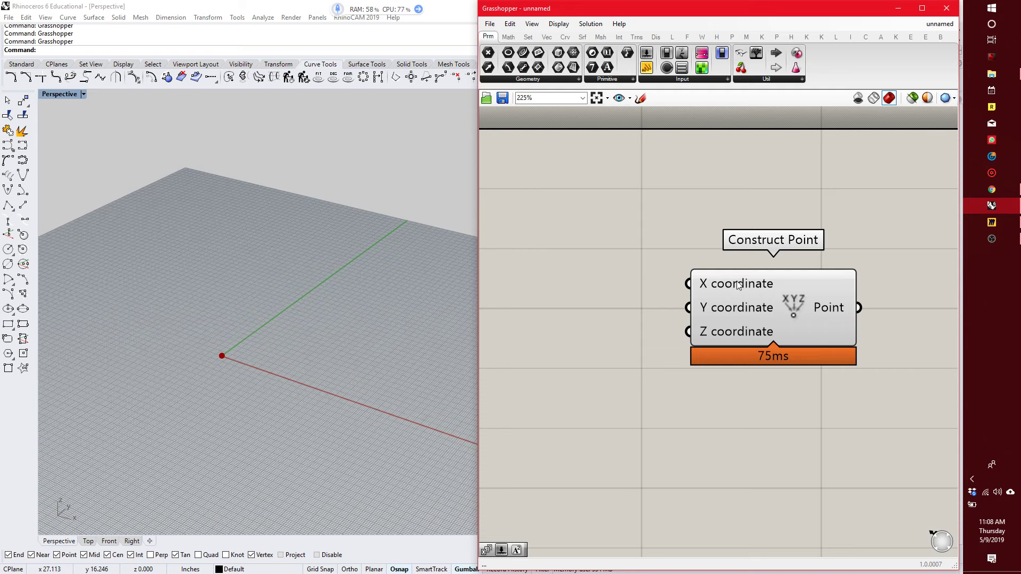
Inspect the Construct Point's X coordinate input description and dismiss the Advanced SystemCare notification.
mouse_move(737, 287)
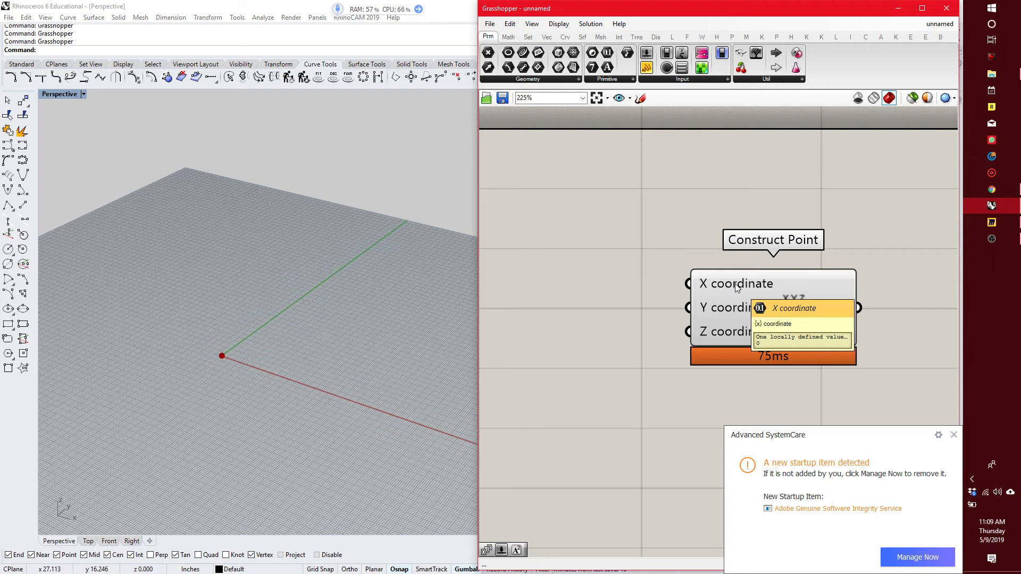
click(953, 435)
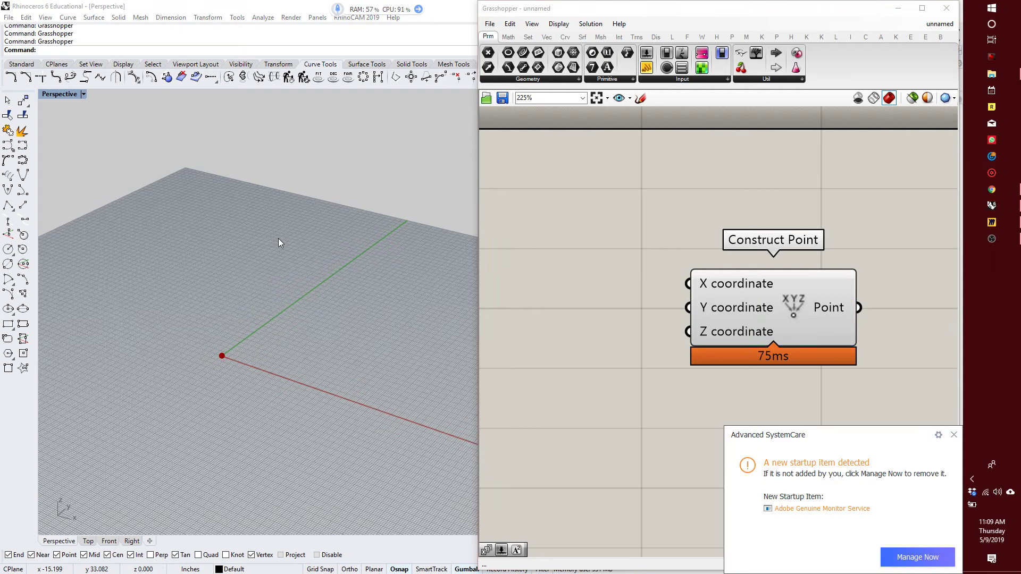
Start Rhino's Point command and try the incomplete coordinates "10" and "10," as the point location.
scroll(279, 239, up, 2)
text(Po)
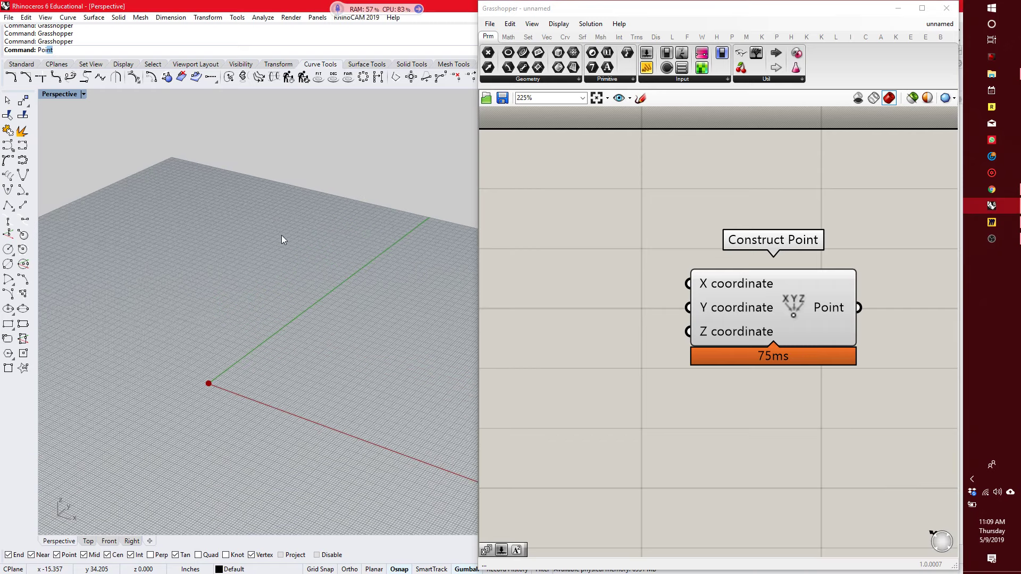
key(BackSpace)
key(BackSpace)
text(Point)
key(Return)
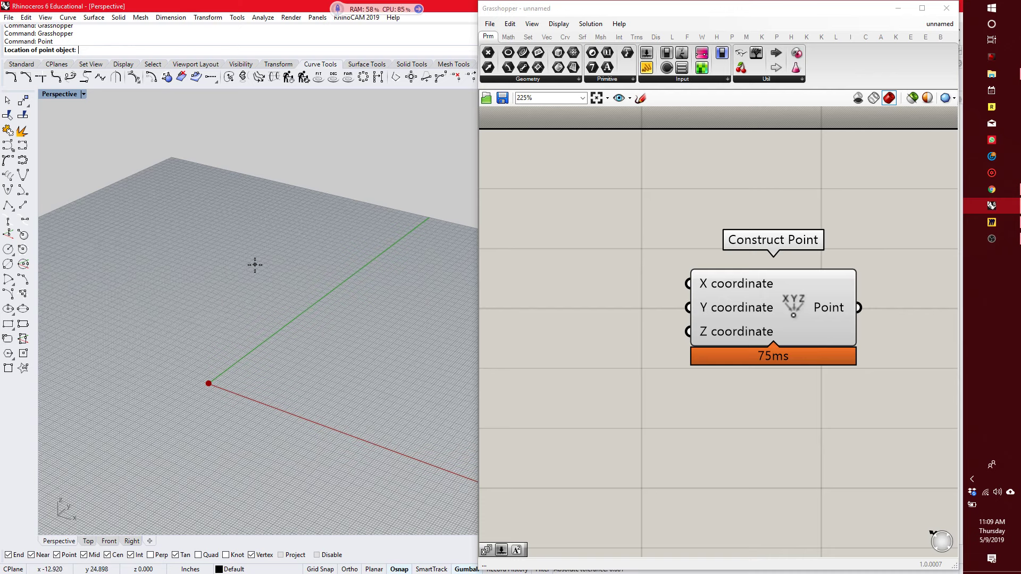
text(10)
key(Return)
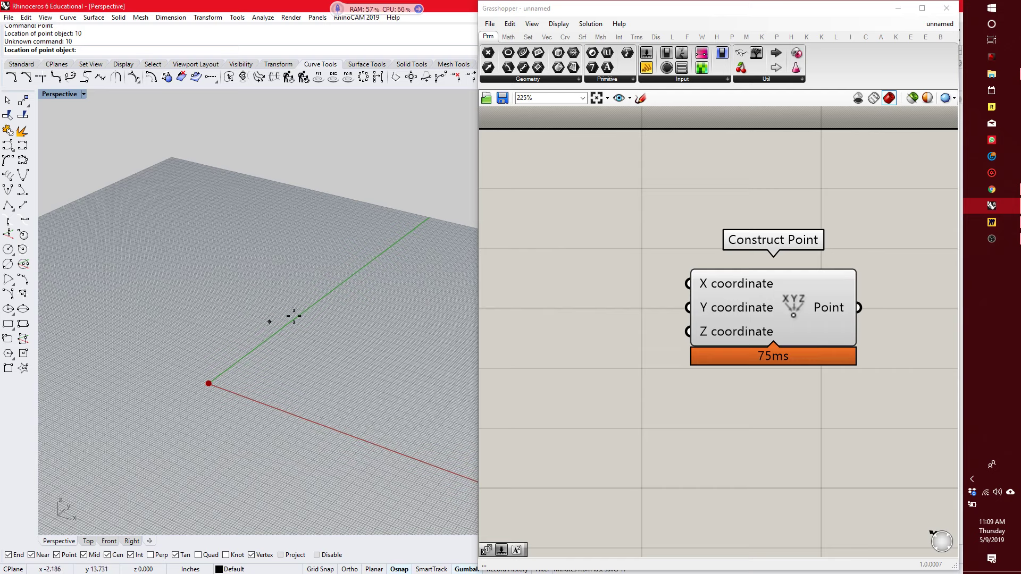
text(10,)
key(Return)
Place the Rhino point at 10,10,10 and look for it in the Perspective viewport.
text(10,10,10)
key(Return)
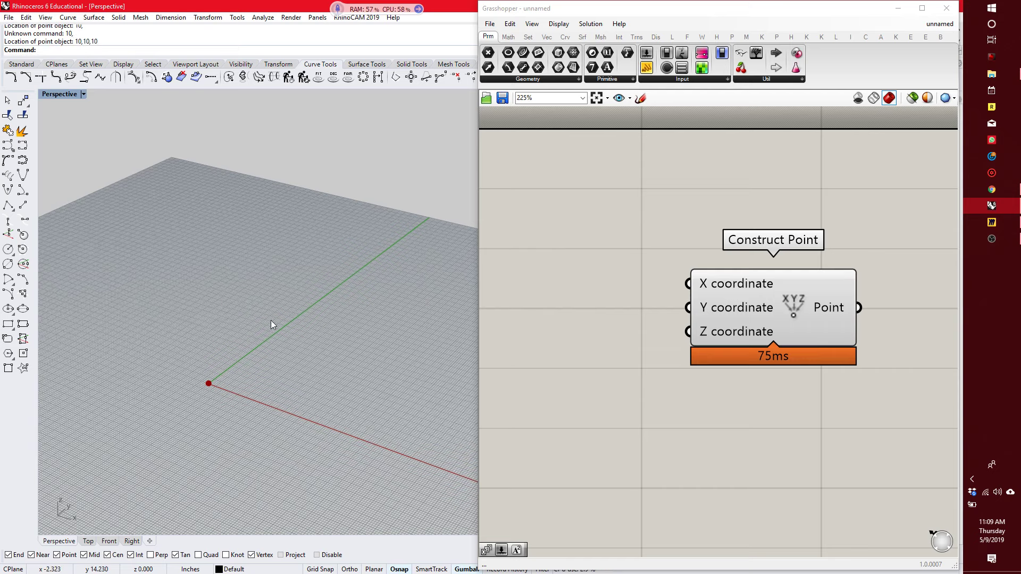
scroll(237, 398, down, 8)
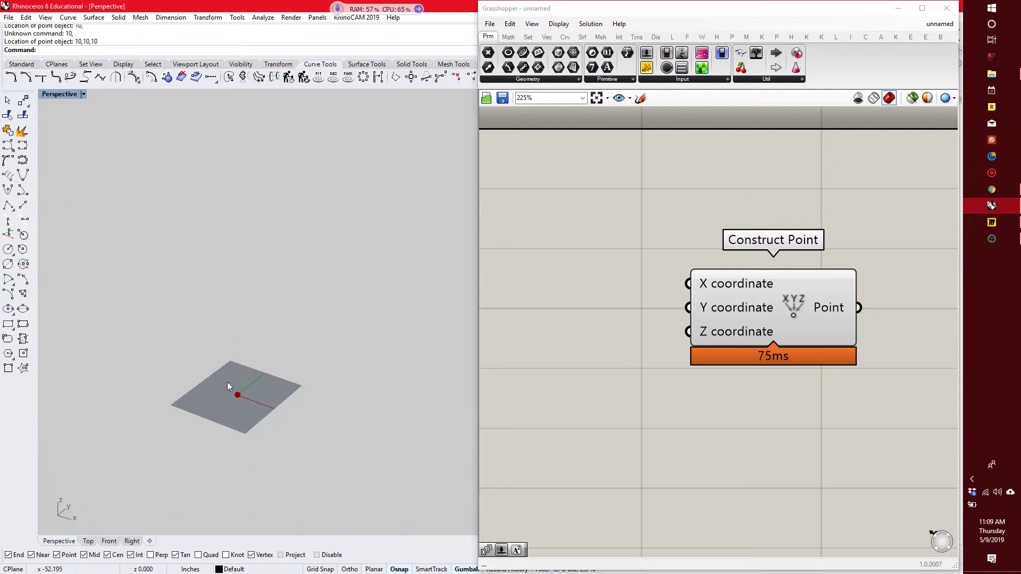
scroll(244, 398, up, 8)
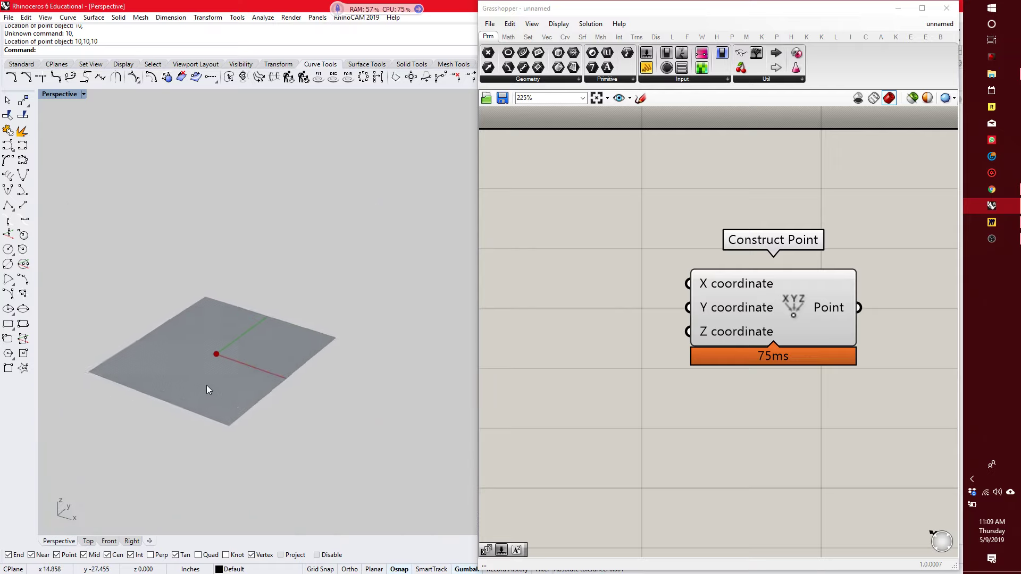
Run Show for any hidden objects and place another Rhino point freehand near the origin.
text(show)
key(Return)
text(point)
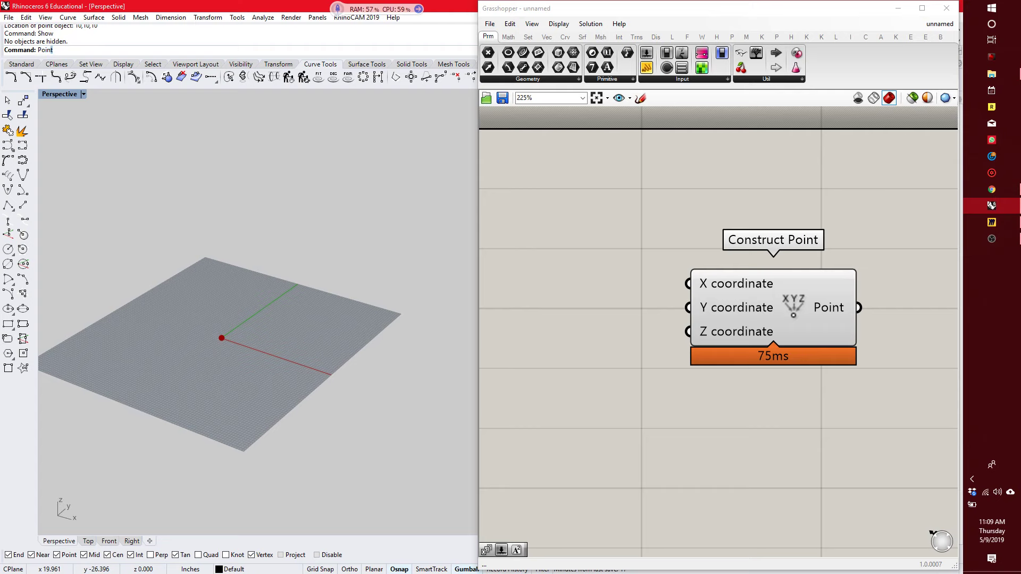
key(Return)
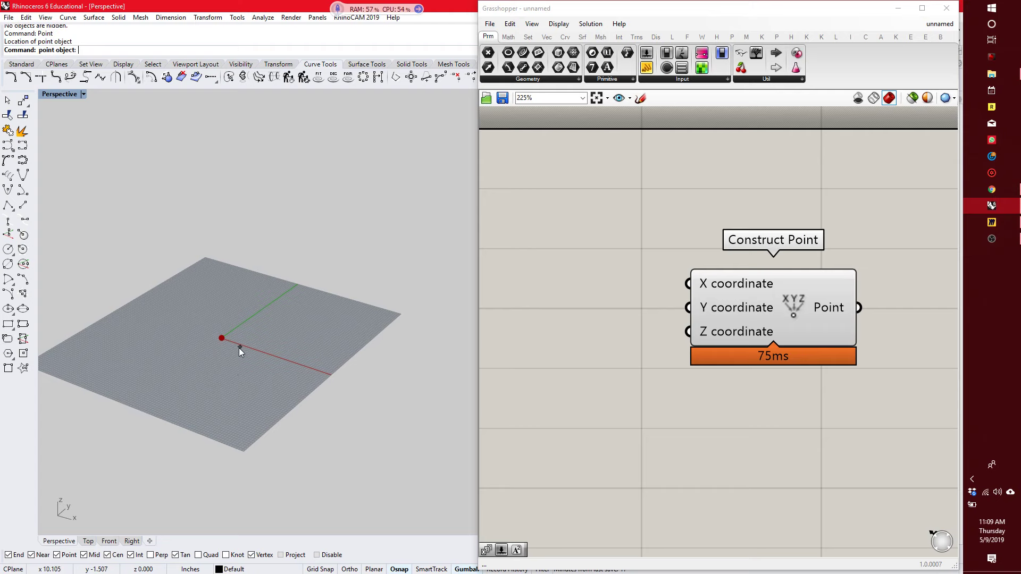
click(221, 342)
scroll(223, 341, up, 5)
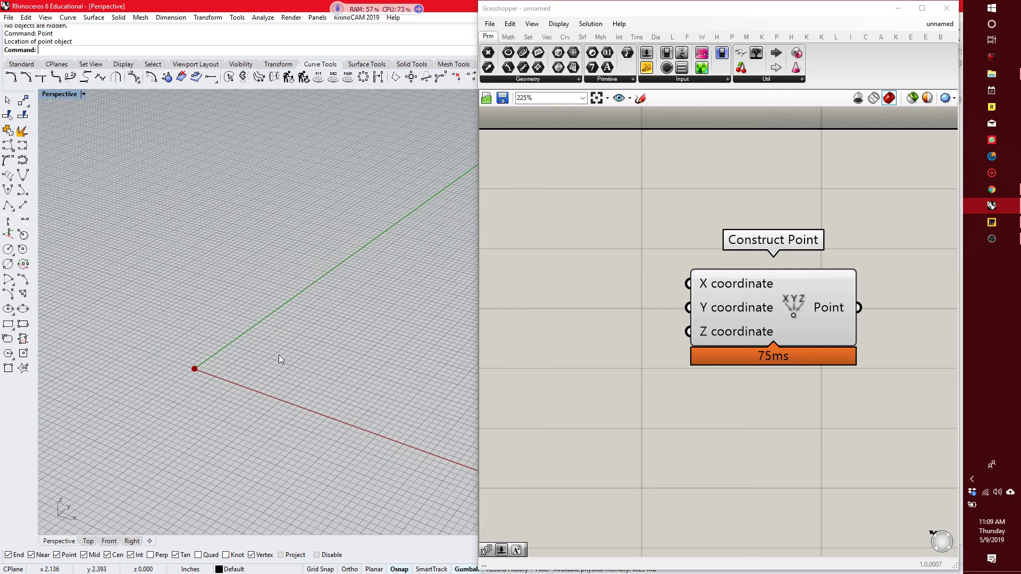
Review the Geometry and Primitive parameter lists for something that can feed Construct Point's X coordinate.
click(707, 318)
right_drag(707, 318, 784, 329)
click(837, 318)
drag(836, 315, 933, 326)
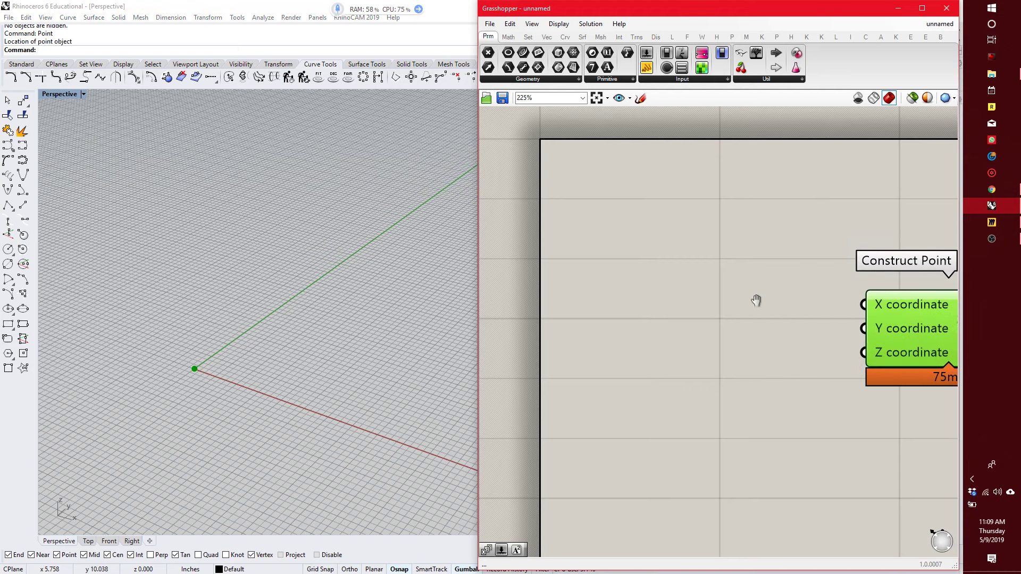
right_drag(756, 299, 702, 273)
click(735, 263)
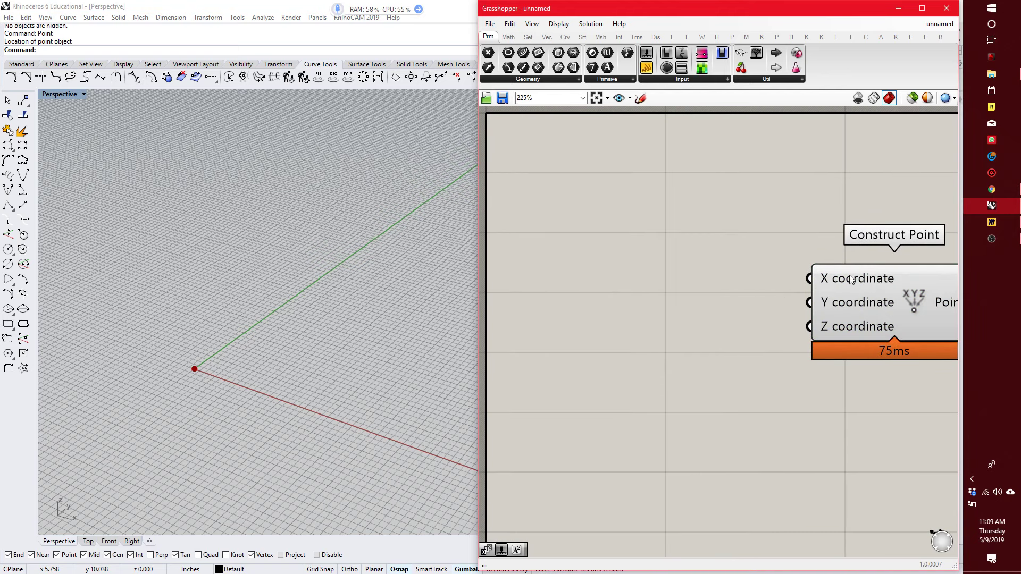
mouse_move(851, 280)
click(500, 81)
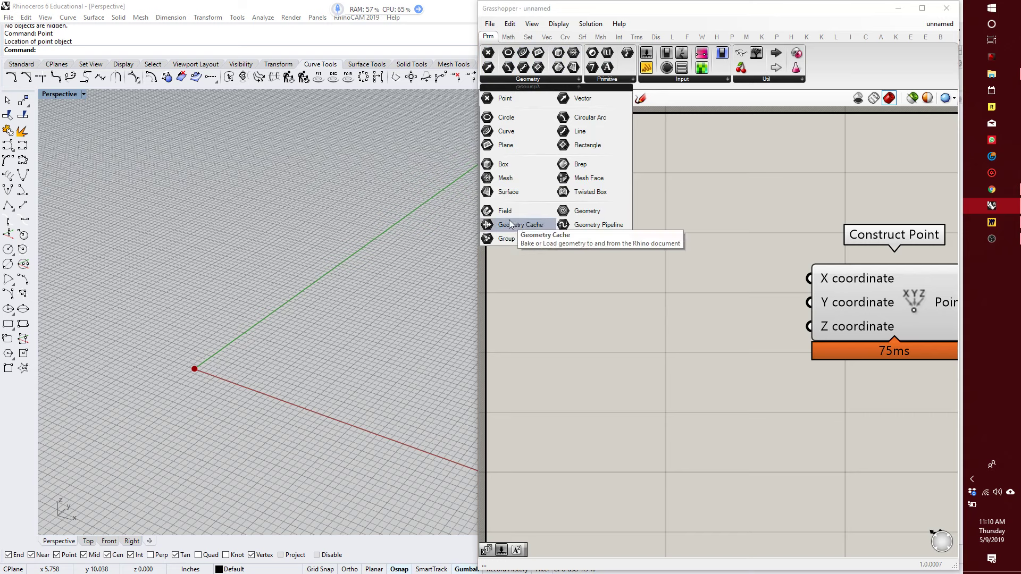
click(607, 79)
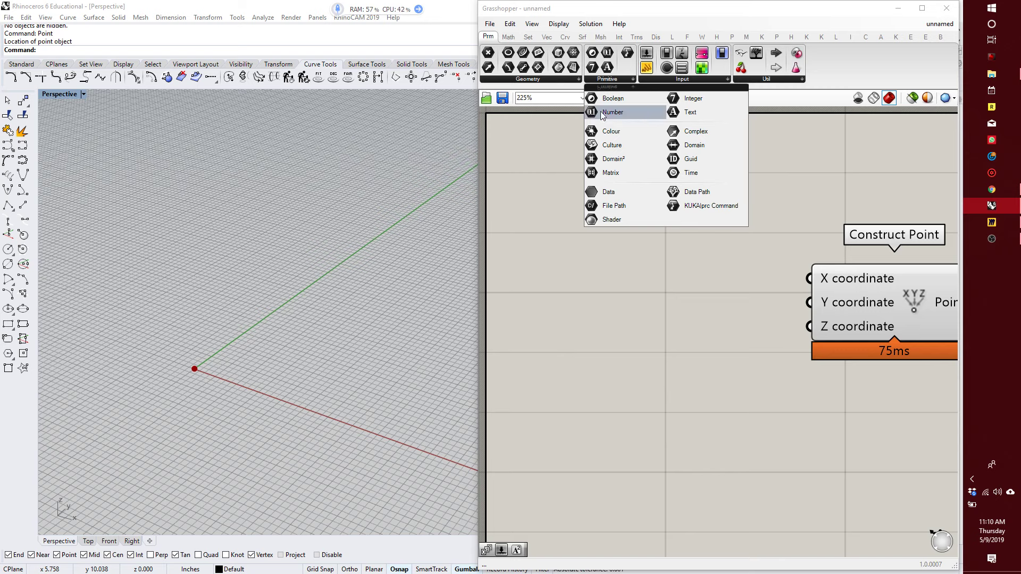
Place an Integer parameter beside the Construct Point inputs and delete it again.
drag(686, 98, 669, 288)
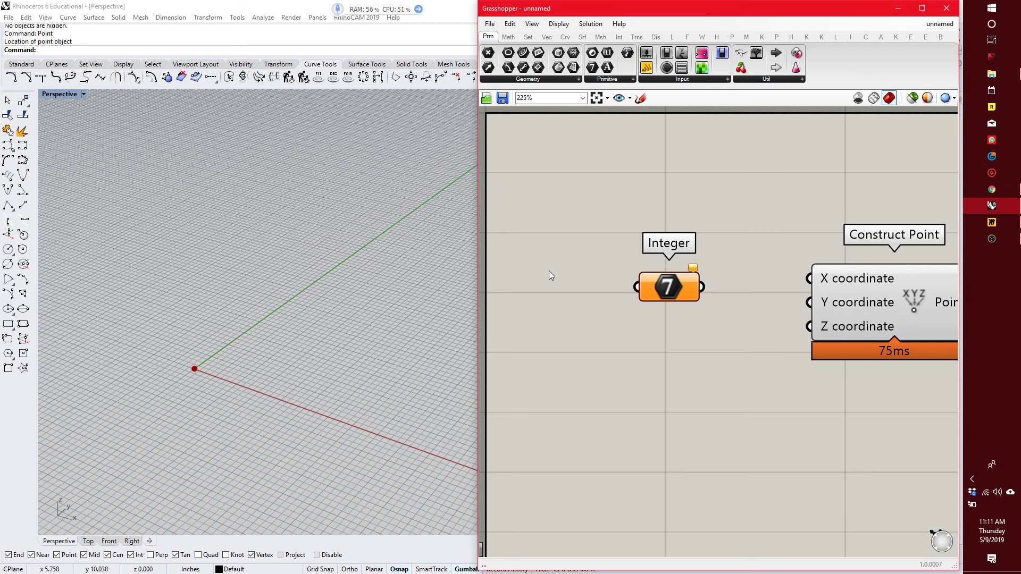
right_drag(568, 310, 627, 295)
click(704, 285)
key(Delete)
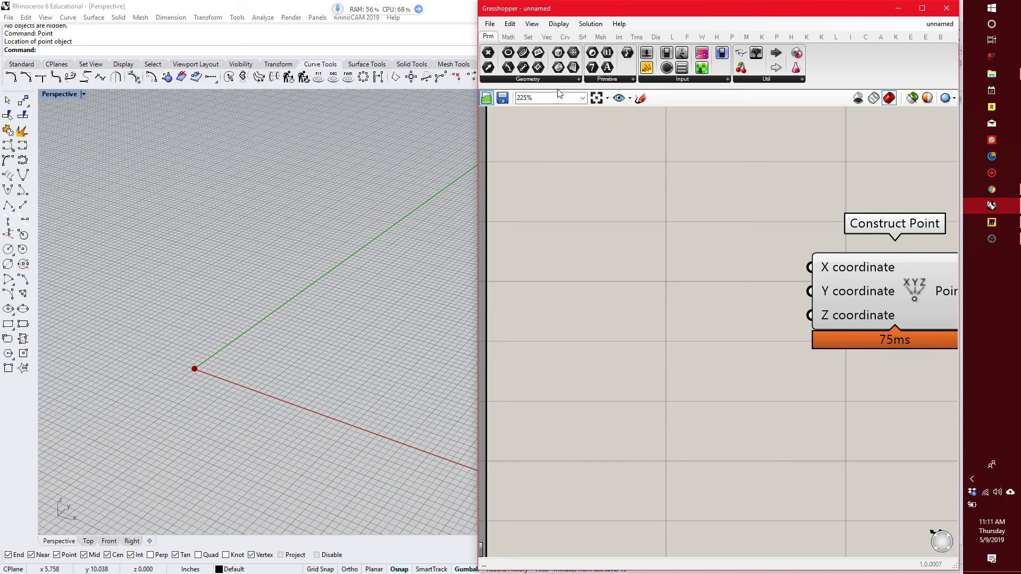
Add a Number Slider from the Input components beside Construct Point and set it to about 0.578.
click(687, 79)
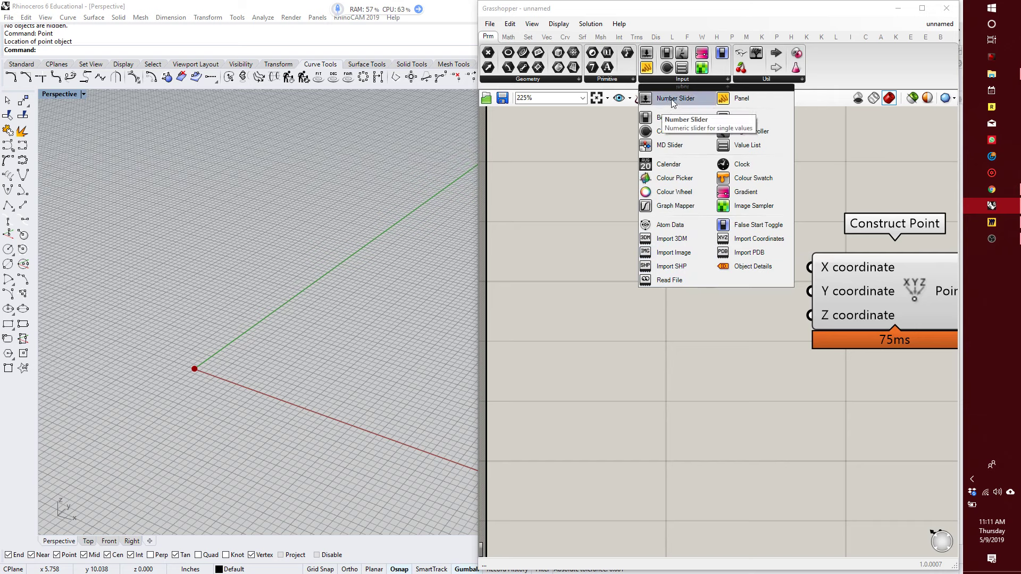
drag(671, 101, 640, 157)
click(627, 268)
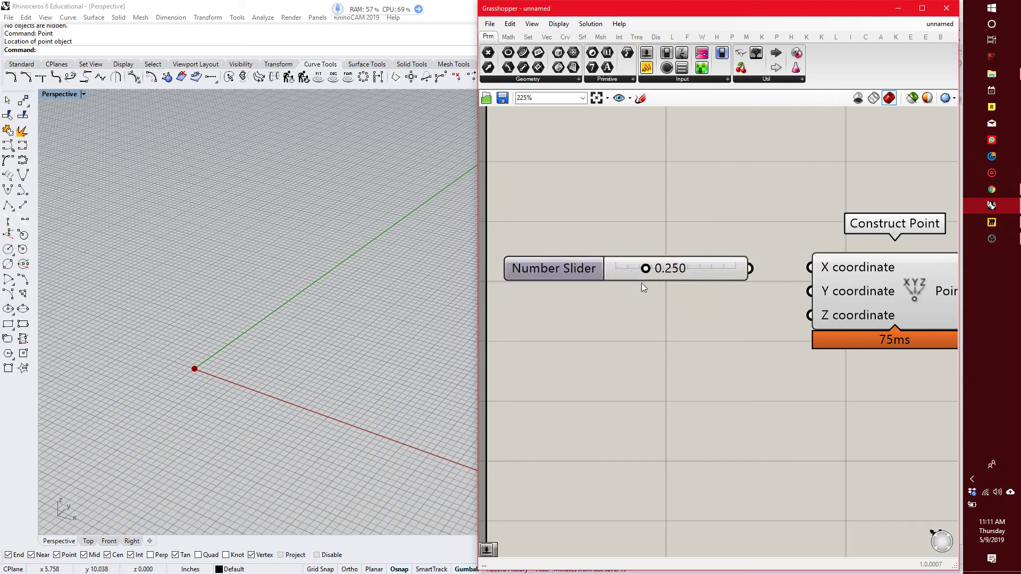
mouse_move(705, 270)
mouse_down()
mouse_move(719, 269)
mouse_move(709, 260)
mouse_up()
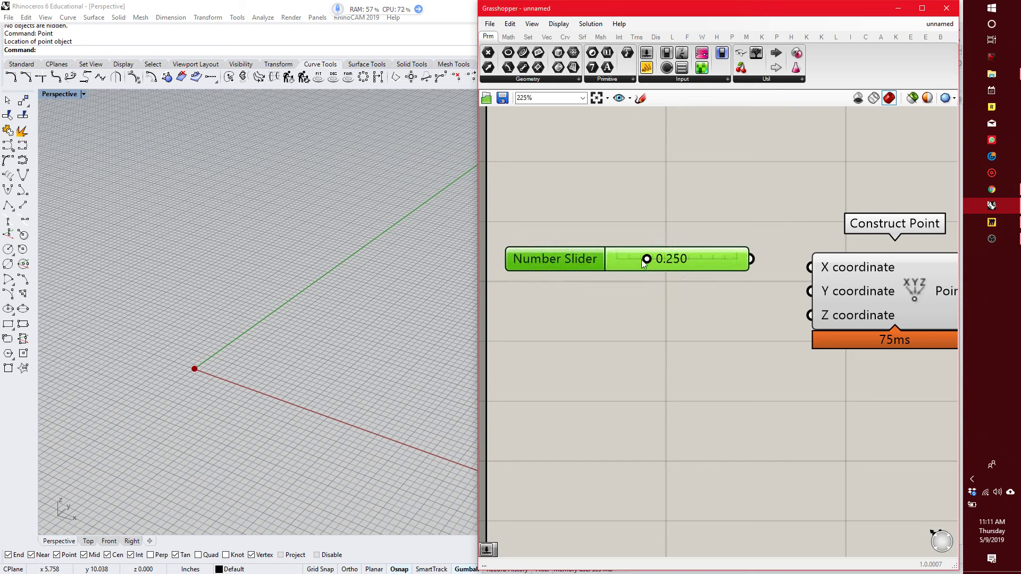
drag(644, 260, 621, 234)
Add a second Number Slider below the first by searching the canvas for "number slider".
double_click(601, 296)
text(number slider)
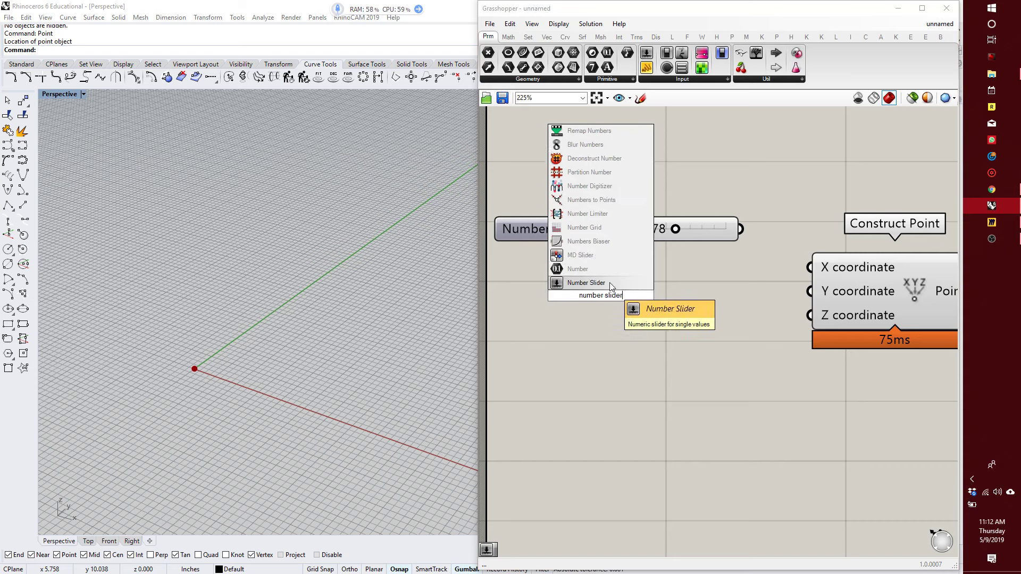
key(Return)
drag(592, 298, 599, 289)
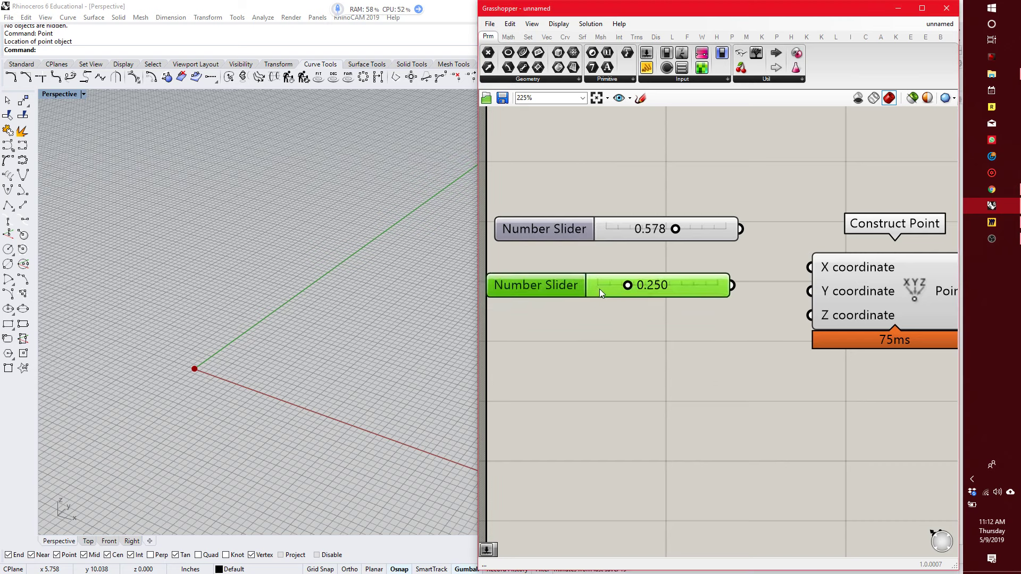
Create a third slider by entering 1 in the canvas search and position it just below the second slider.
click(602, 362)
double_click(601, 359)
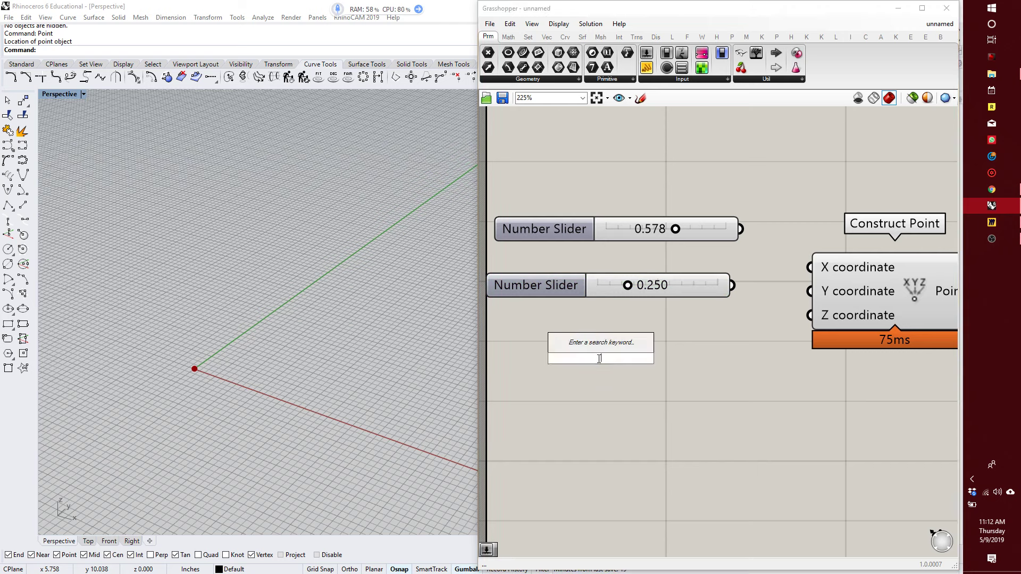
text(1)
key(Return)
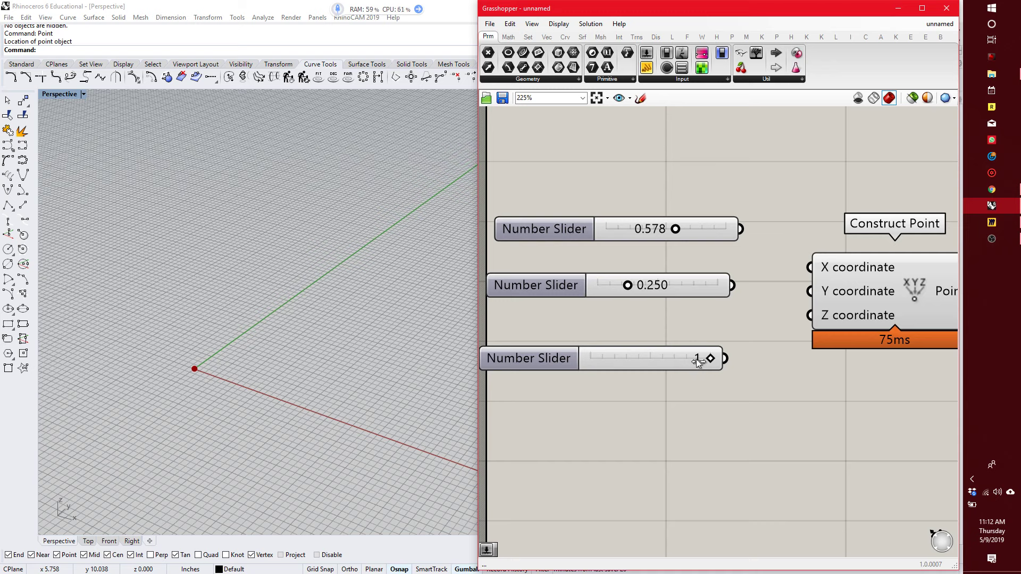
drag(560, 368, 751, 408)
drag(634, 361, 628, 327)
Create a fourth slider by entering 2 in the canvas search, set it to 8, and line it up below the others.
double_click(625, 387)
text(2)
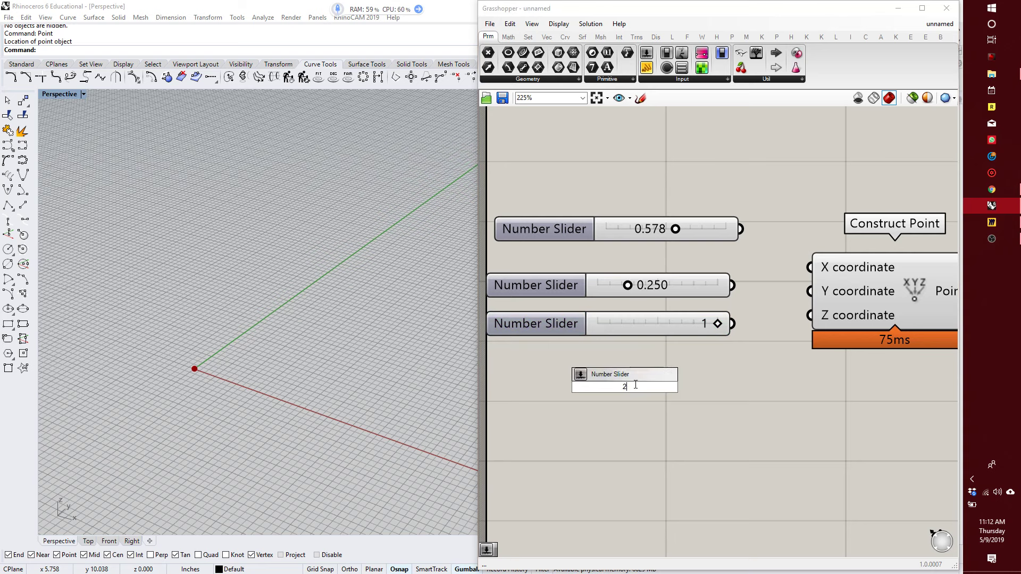
key(Return)
drag(633, 392, 614, 395)
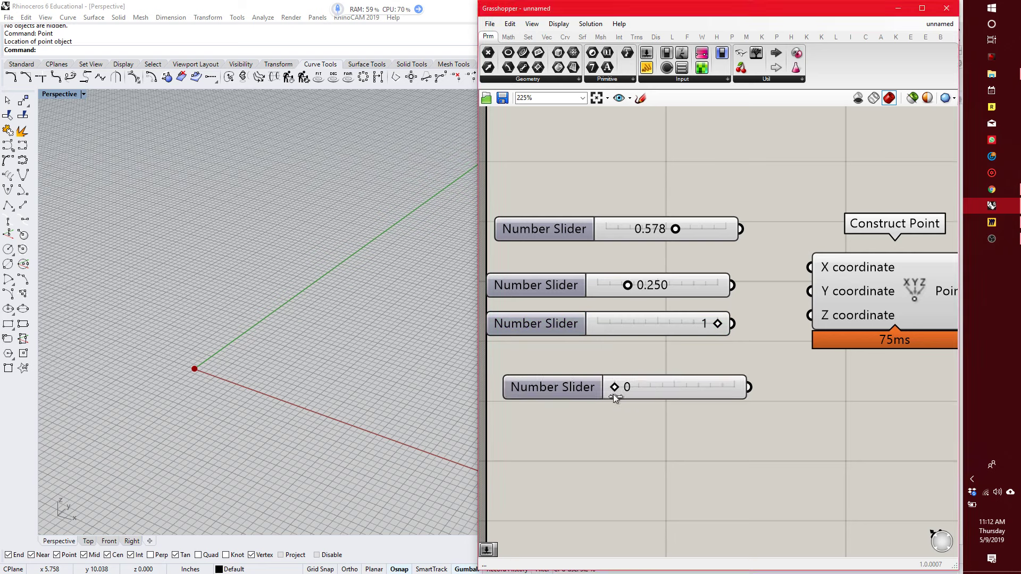
mouse_move(711, 406)
mouse_down()
mouse_move(637, 408)
mouse_move(778, 417)
mouse_move(685, 418)
mouse_move(705, 412)
mouse_up()
drag(650, 393, 634, 381)
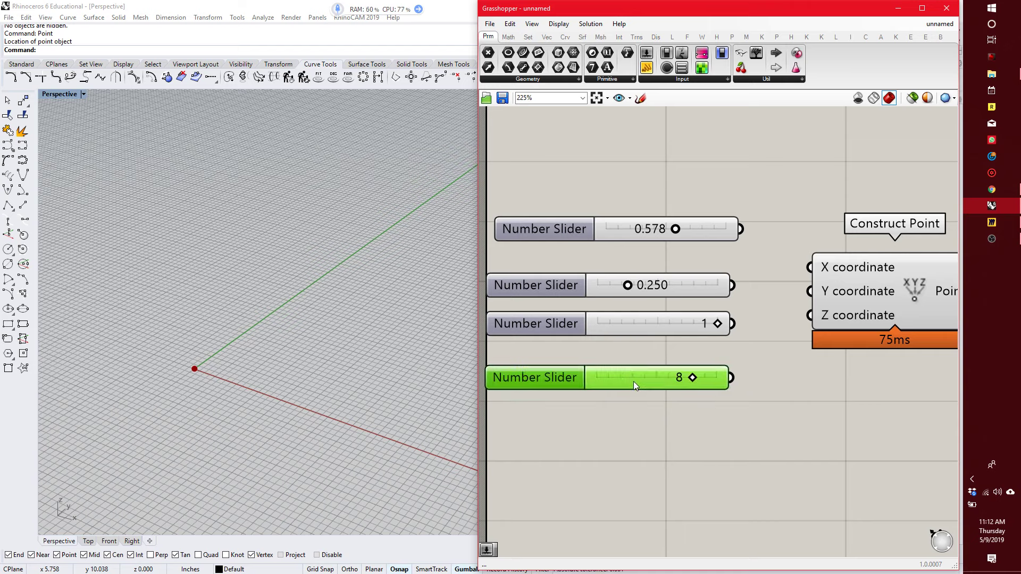
Create a fifth slider by entering 11 in the canvas search, set it to 69, and move it under the fourth.
double_click(618, 435)
text(11)
key(Return)
mouse_move(621, 436)
mouse_down()
mouse_move(592, 442)
mouse_move(727, 442)
mouse_move(637, 462)
mouse_move(541, 446)
mouse_move(640, 443)
mouse_move(617, 449)
mouse_up()
drag(545, 435, 539, 401)
Create a two-decimal slider by entering 1.11 in the canvas search and set it to about 3.28.
double_click(586, 456)
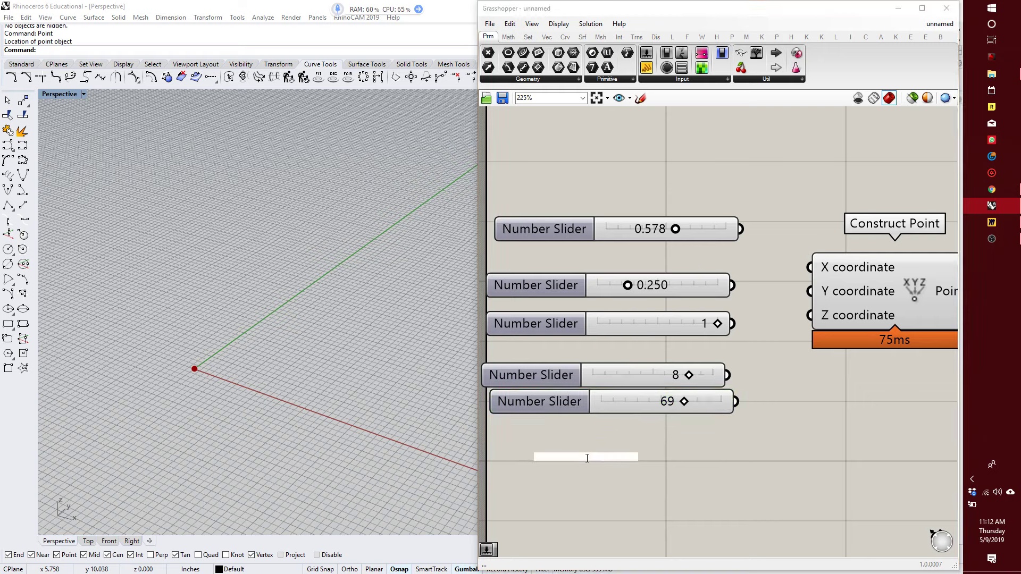
text(1.11)
key(Return)
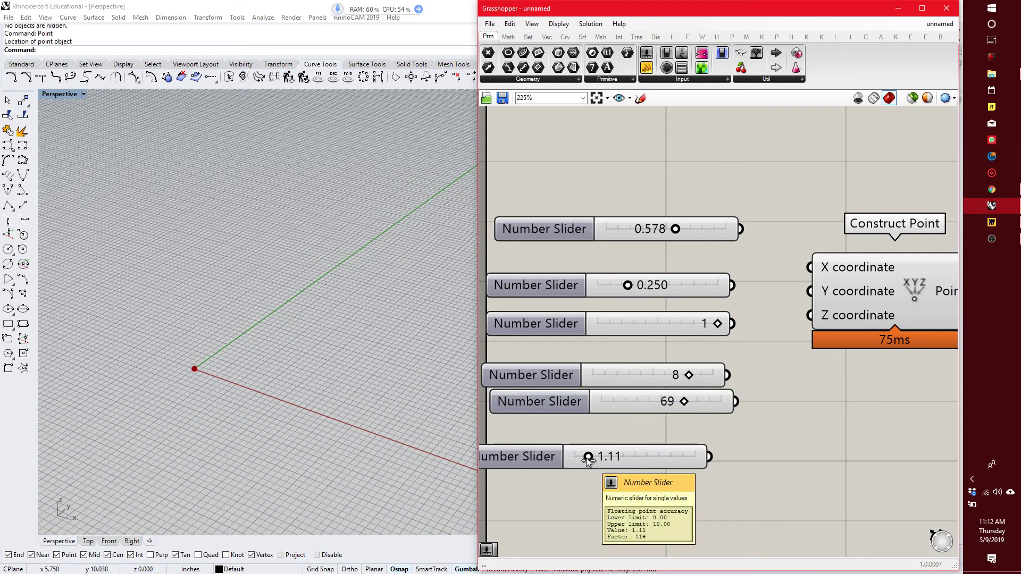
drag(586, 458, 615, 502)
Select all six number sliders and delete them.
drag(690, 514, 541, 193)
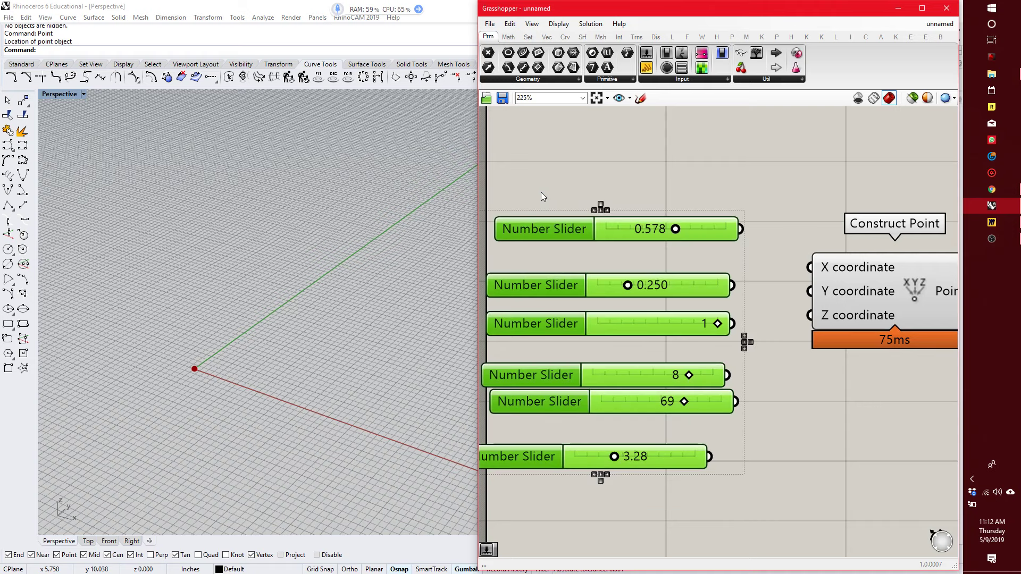
key(Delete)
Create a Number Slider with the value 10 and connect its output to Construct Point's X coordinate.
double_click(585, 263)
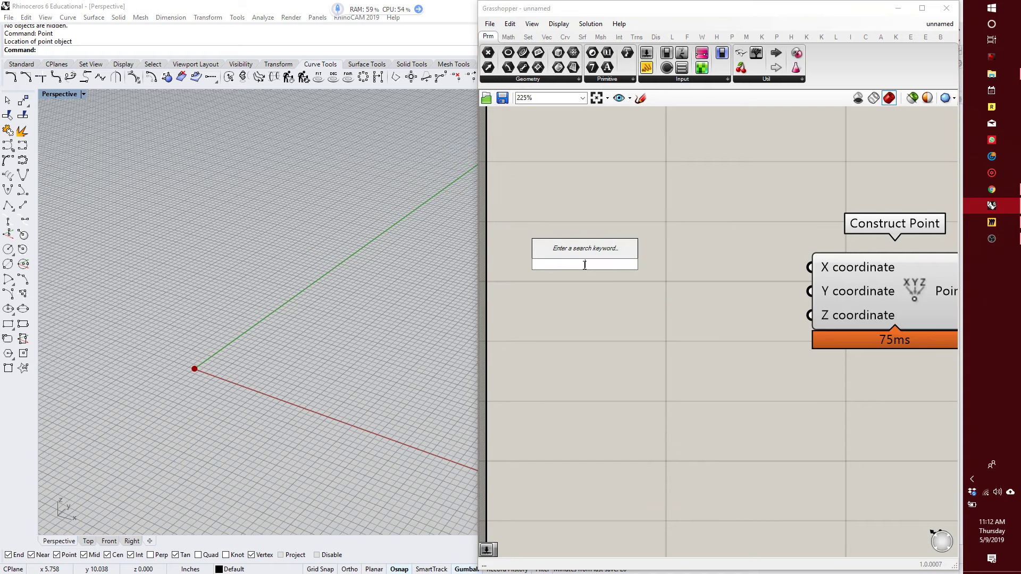
text(10)
key(Return)
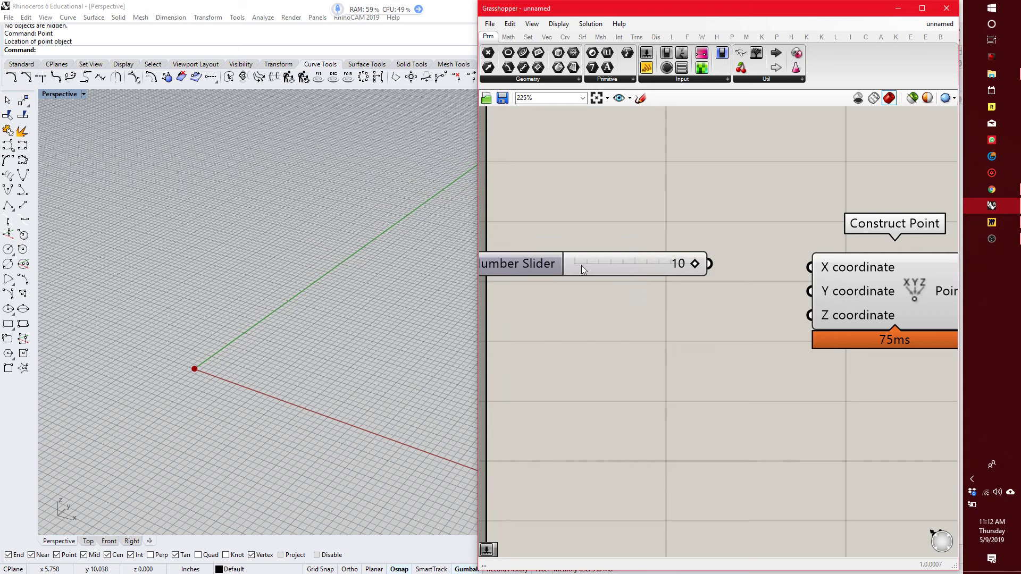
drag(709, 263, 808, 267)
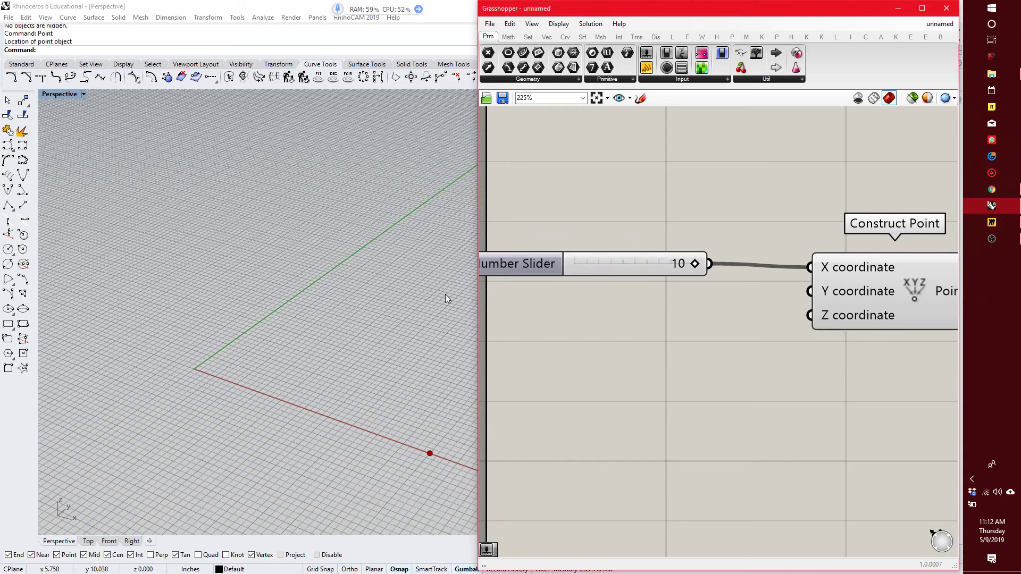
Set the X coordinate slider to 5 and align it with the X coordinate input.
scroll(271, 310, down, 2)
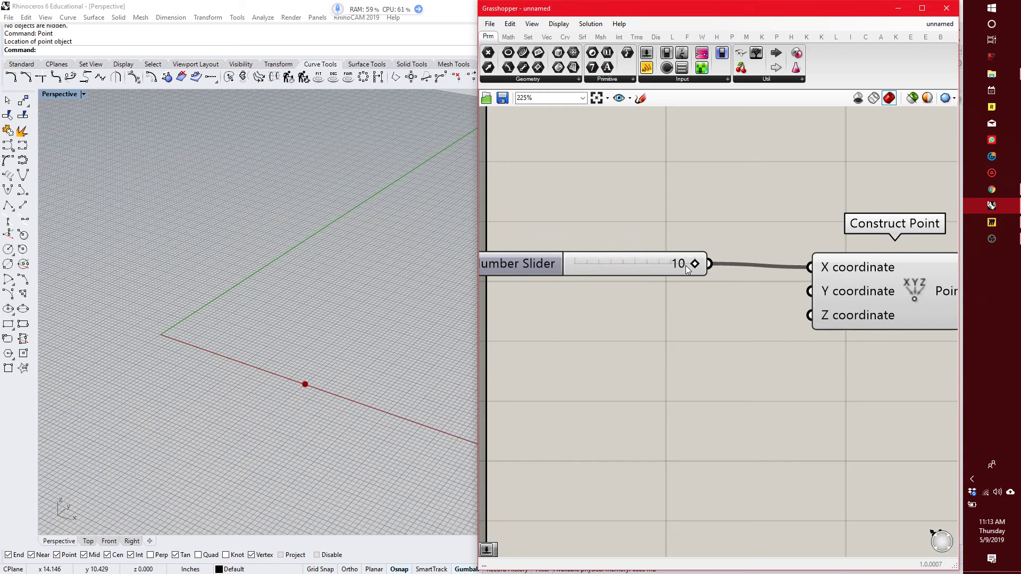
drag(695, 264, 675, 276)
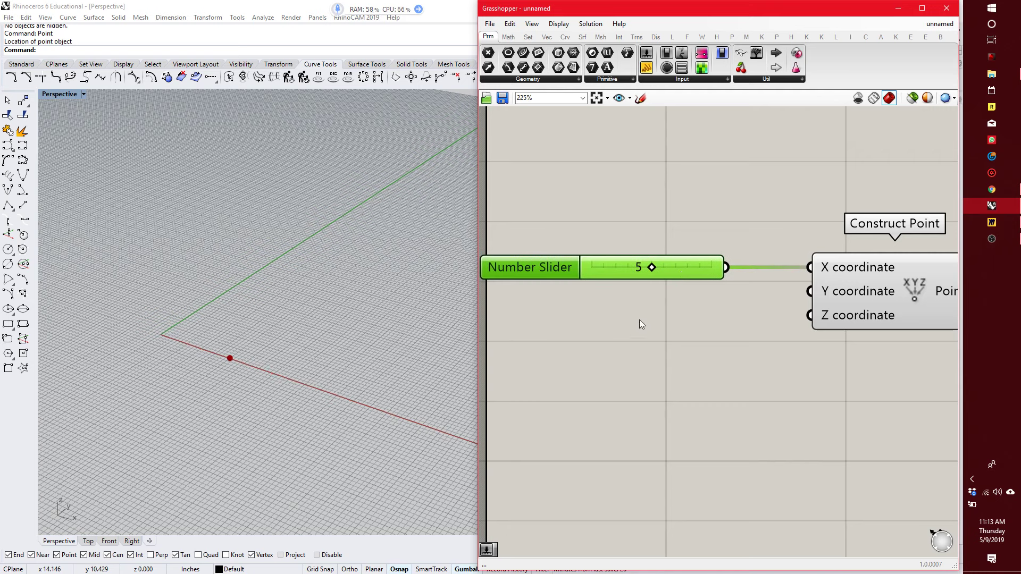
click(632, 345)
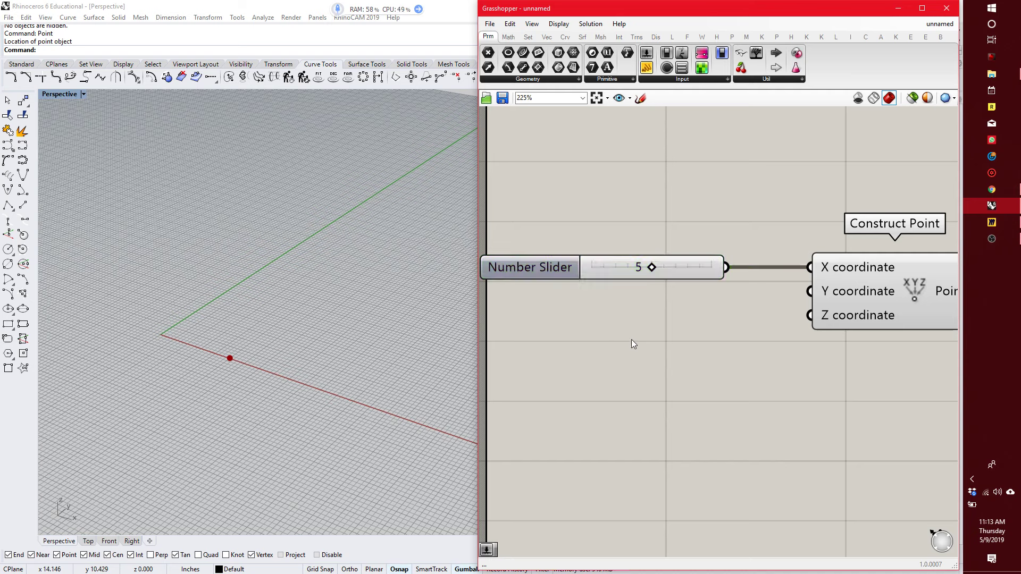
Add a Panel below the X coordinate slider and set its content to 5.
double_click(658, 340)
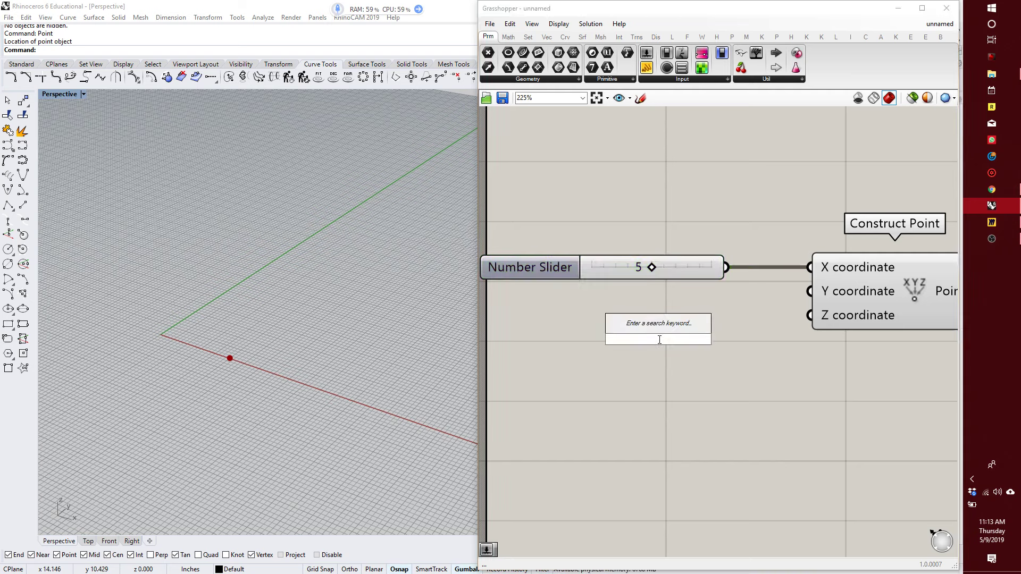
text(panel)
key(Return)
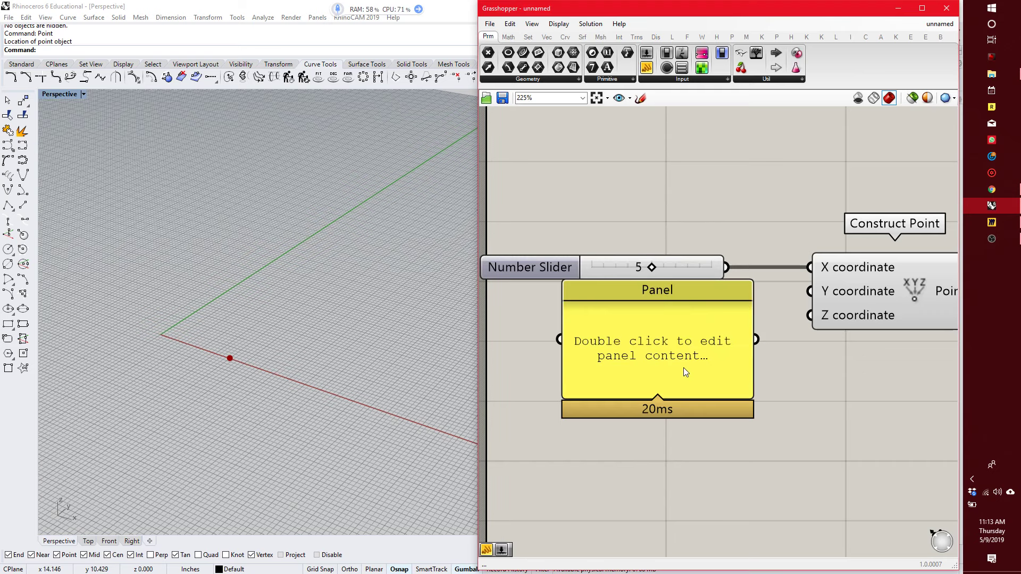
drag(681, 369, 627, 372)
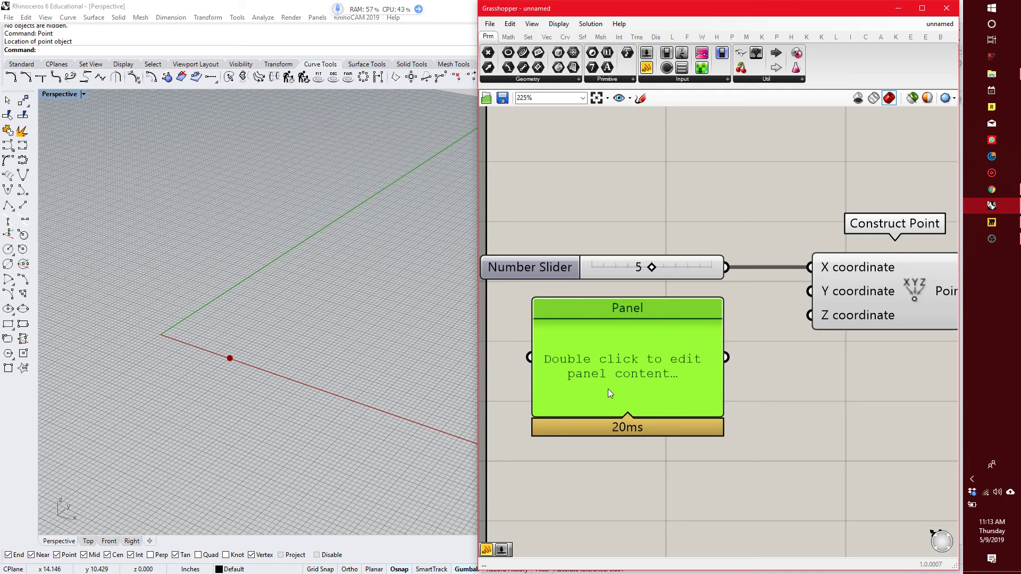
double_click(609, 378)
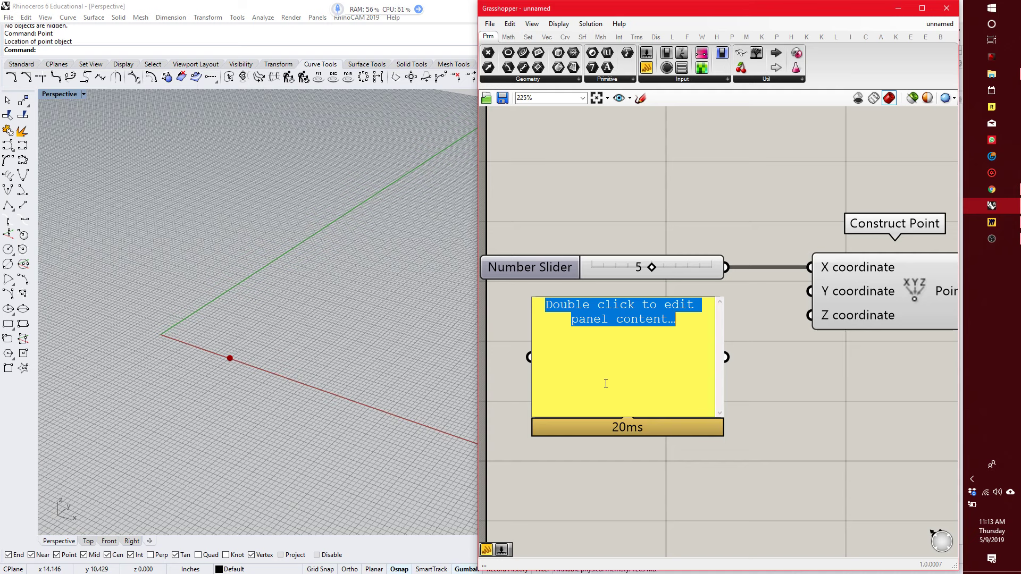
text(5)
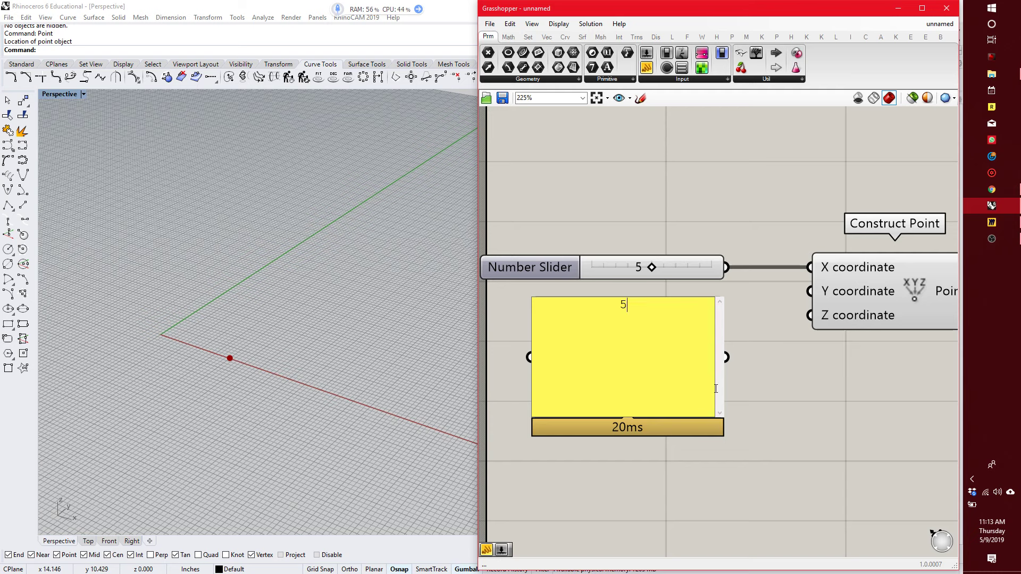
click(765, 418)
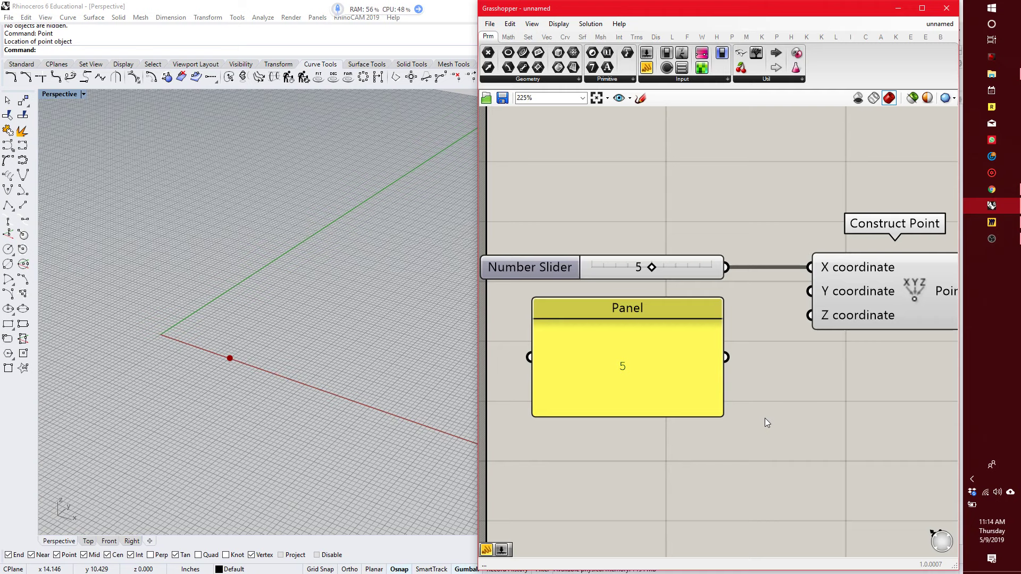
Connect the Panel's output to Construct Point's Y coordinate.
drag(694, 395, 661, 388)
scroll(692, 352, up, 4)
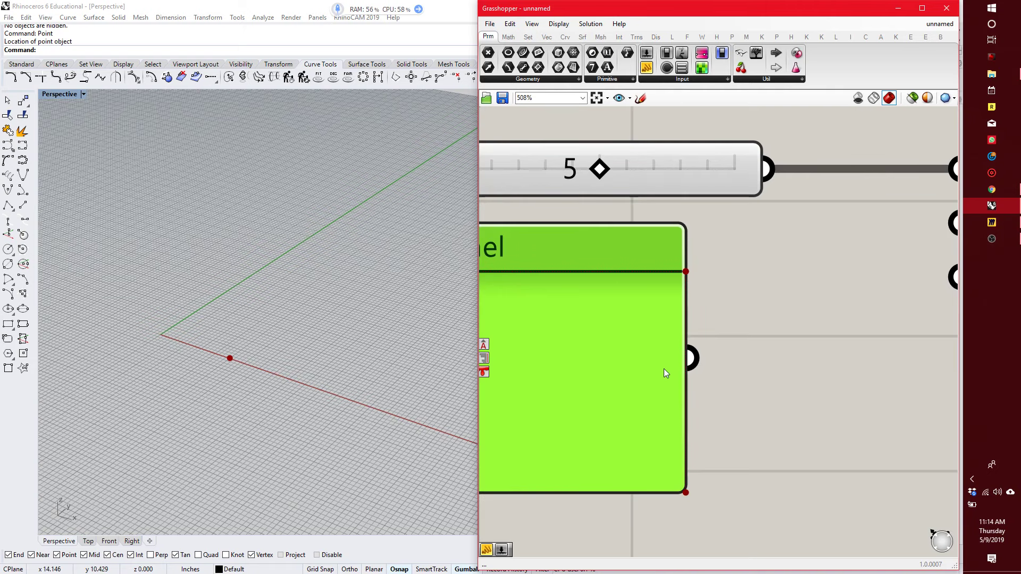
scroll(691, 367, down, 5)
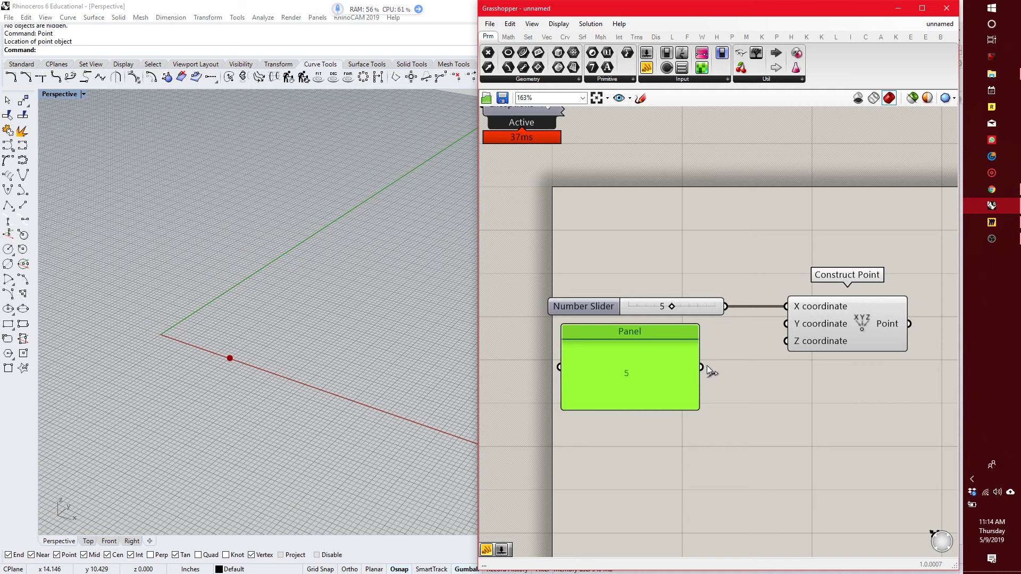
drag(703, 366, 792, 333)
Disconnect the Panel from the Y coordinate and reconnect it, moving Construct Point farther away from the Panel.
right_click(805, 327)
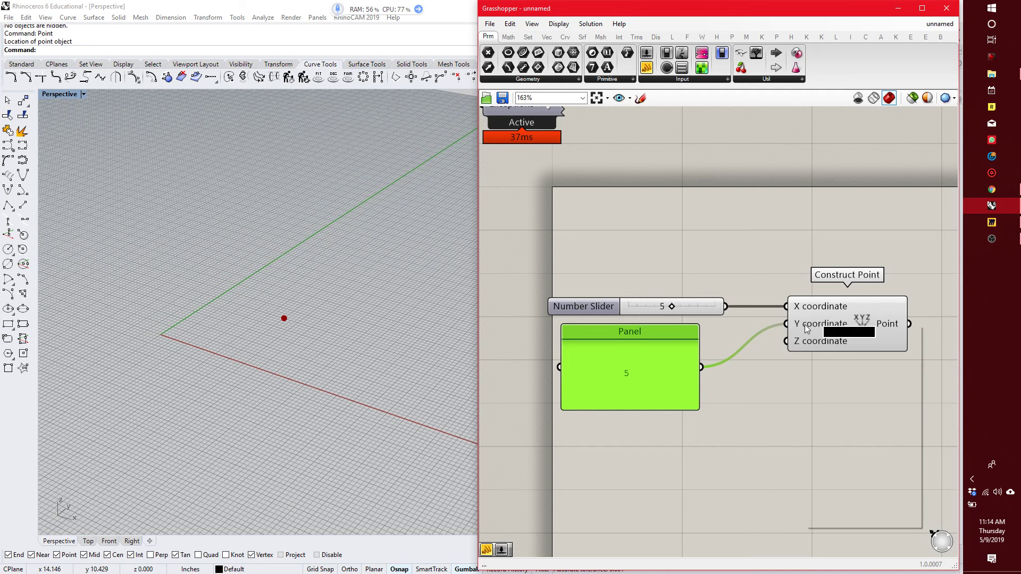
mouse_move(841, 357)
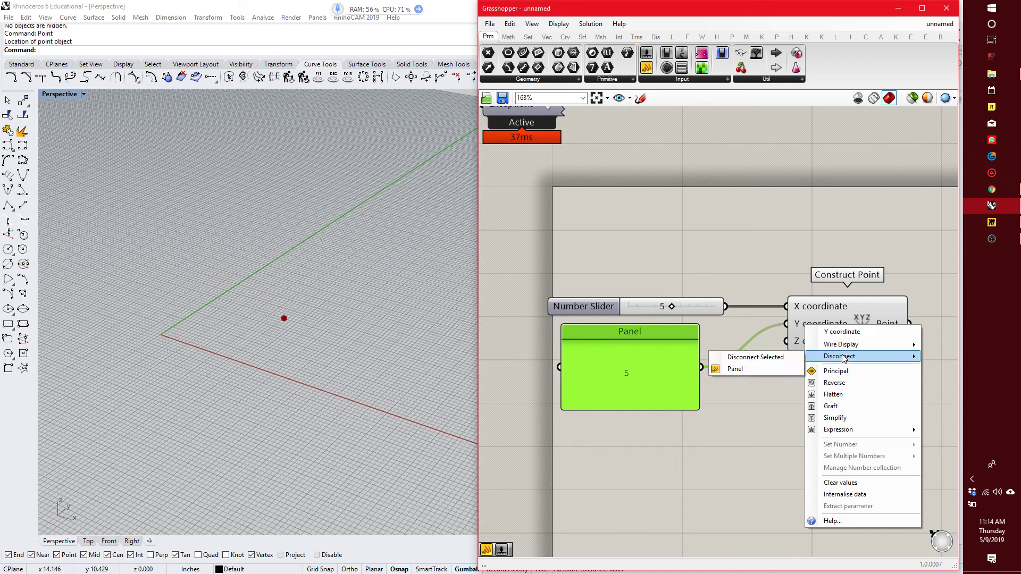
click(761, 369)
drag(702, 367, 889, 310)
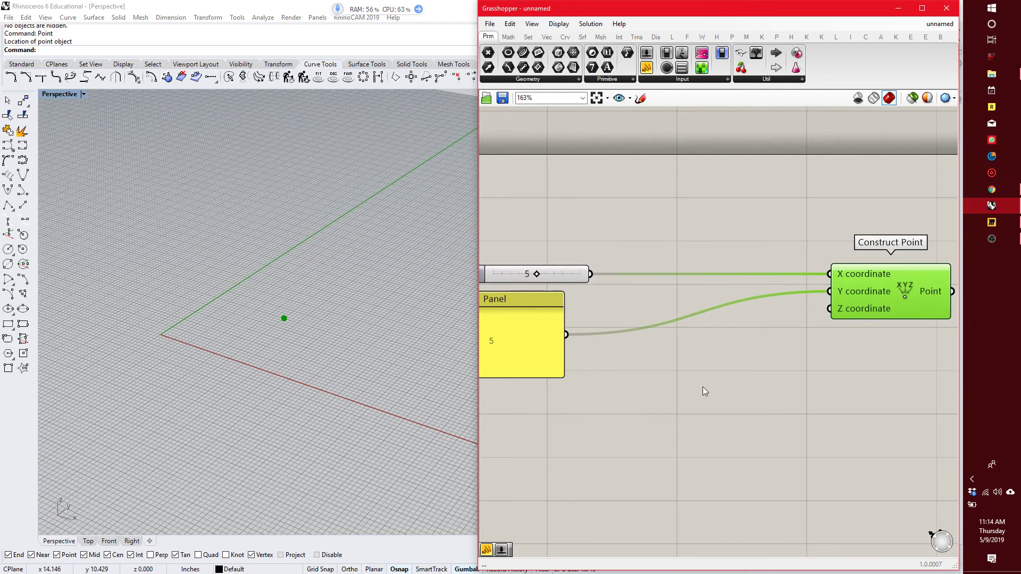
click(704, 388)
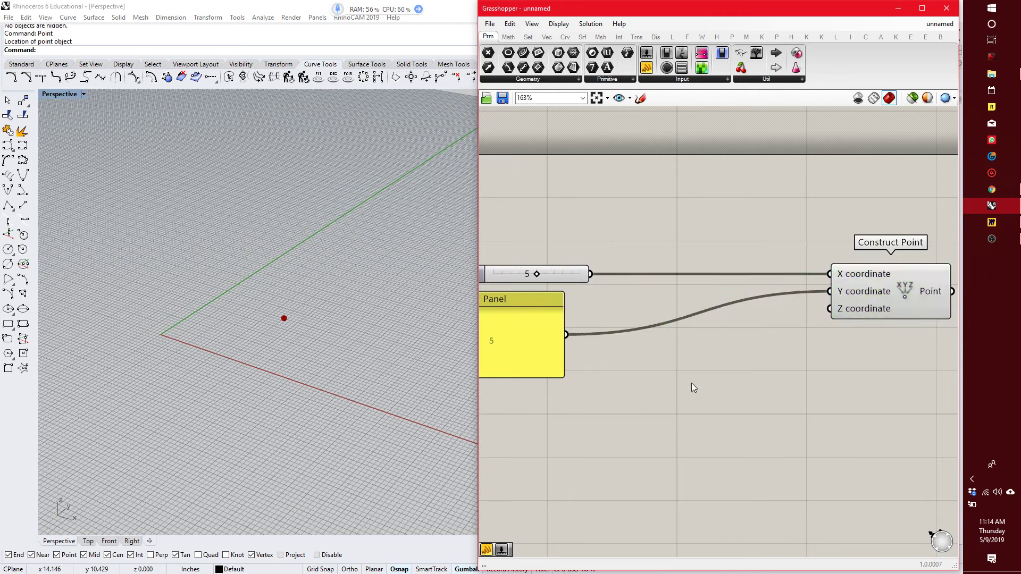
Find Multiplication through the canvas search and add it below the Y coordinate wire.
double_click(694, 381)
text(mu)
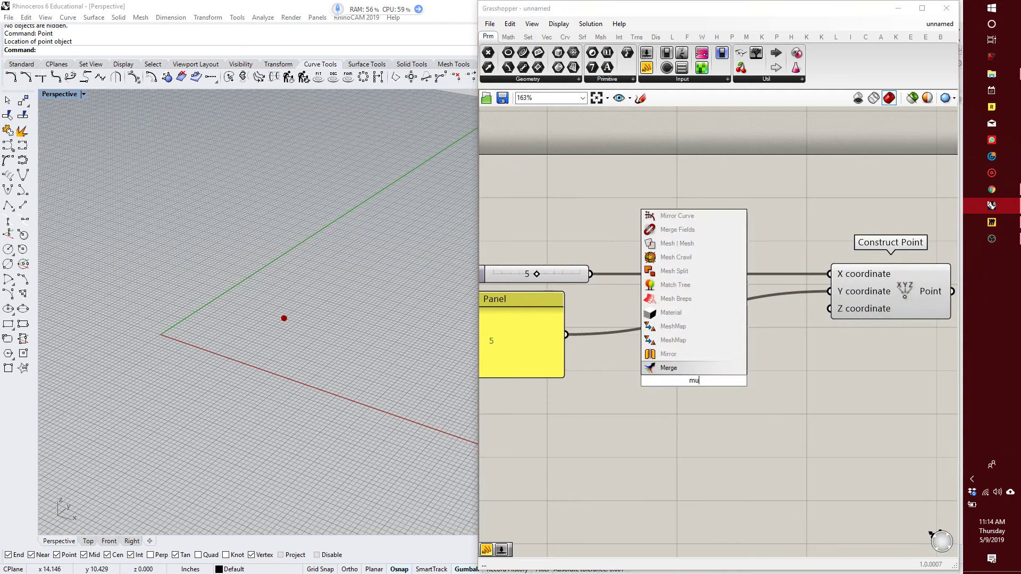
text(ltipli)
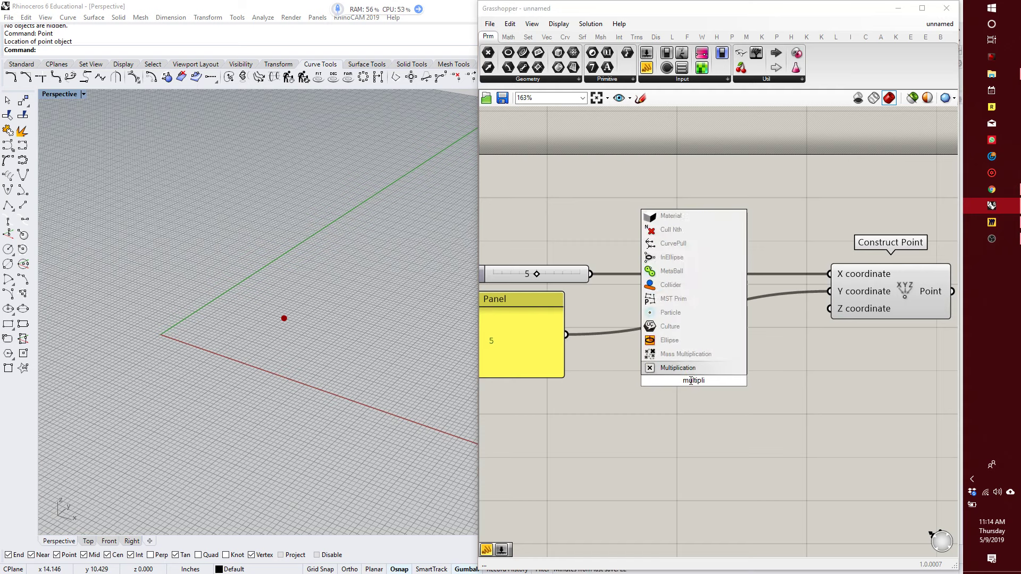
click(690, 368)
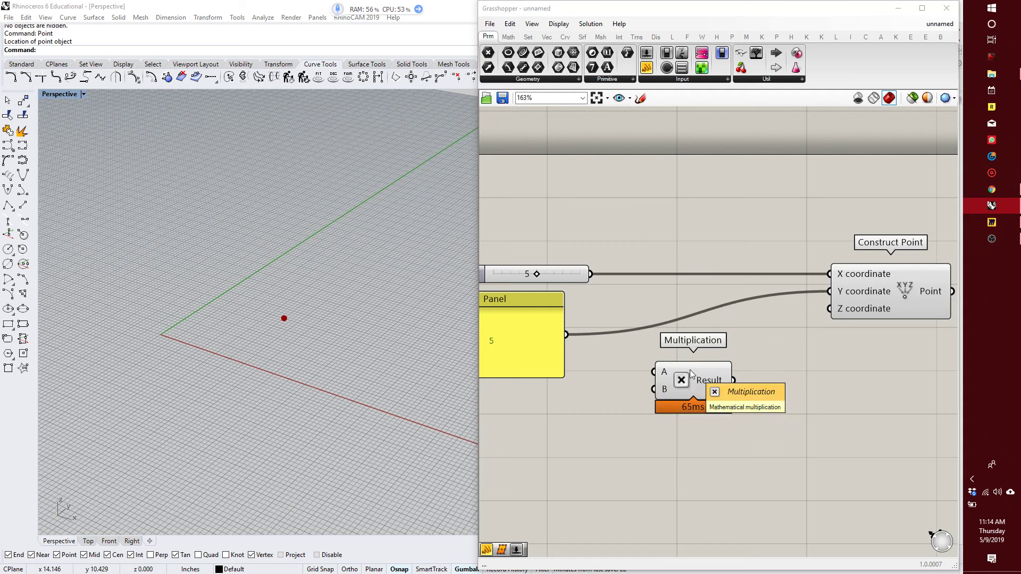
click(518, 39)
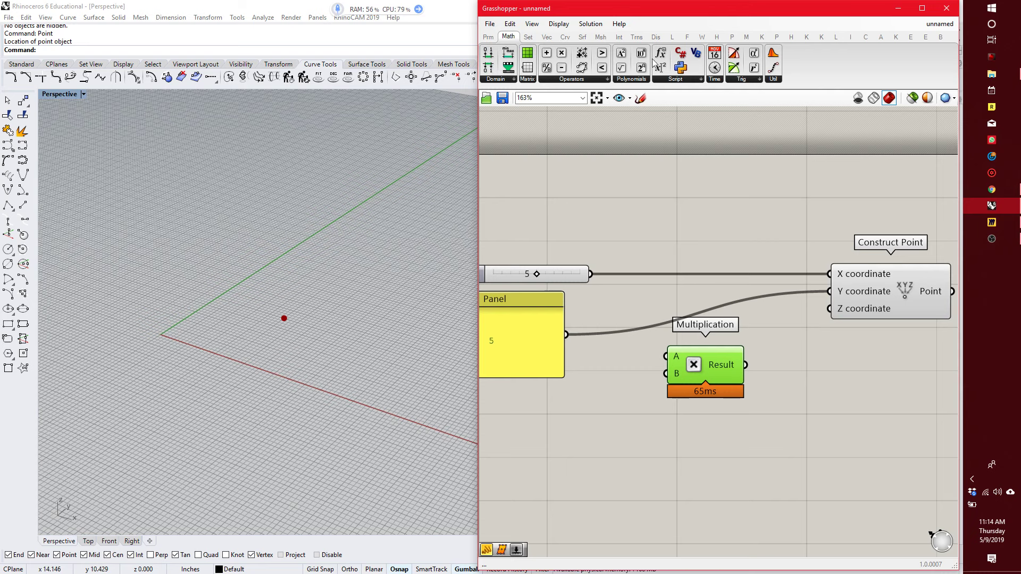
Wire the X coordinate slider into Multiplication's A input and its Result into Construct Point's Z coordinate.
drag(702, 366, 717, 385)
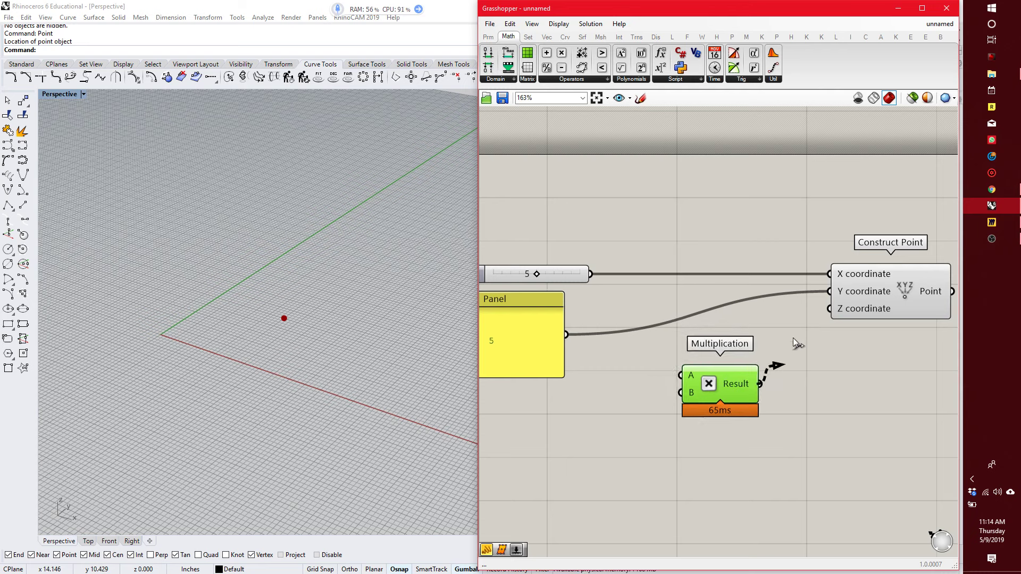
drag(796, 343, 829, 309)
drag(591, 274, 680, 376)
Create a Number Slider with the value 2.1 and connect it to Multiplication's B input.
right_drag(546, 442, 595, 427)
double_click(595, 427)
text(2)
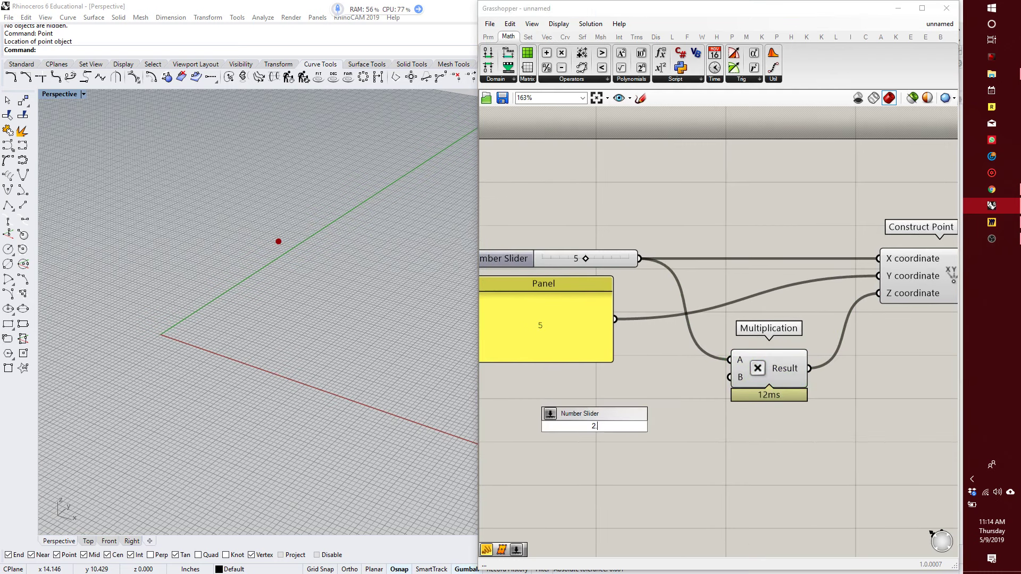
text(.1)
key(Return)
drag(686, 427, 730, 378)
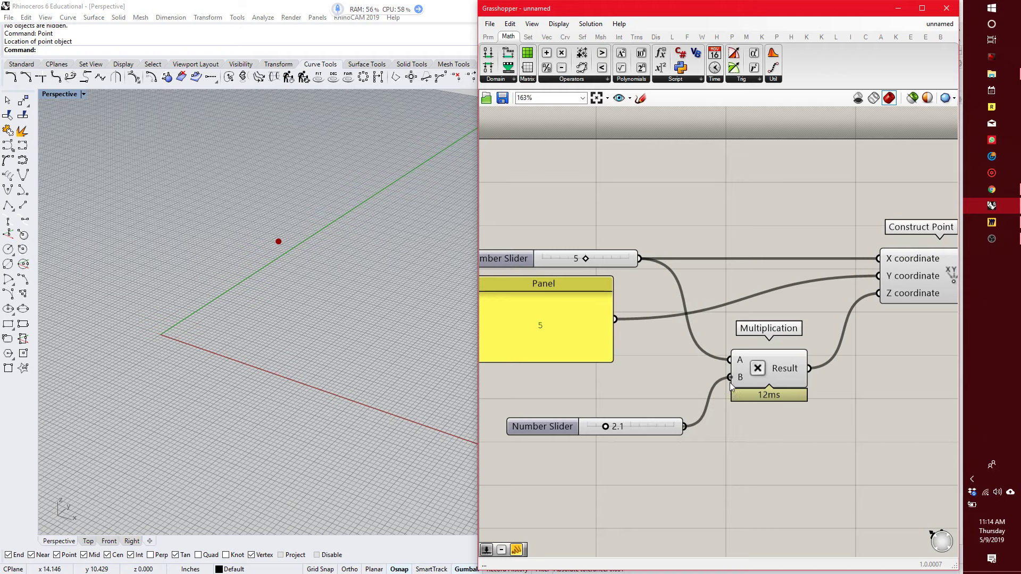
Set the X coordinate slider to 3 and the Multiplication's B slider to 0.9.
scroll(286, 335, down, 2)
scroll(286, 335, down, 2)
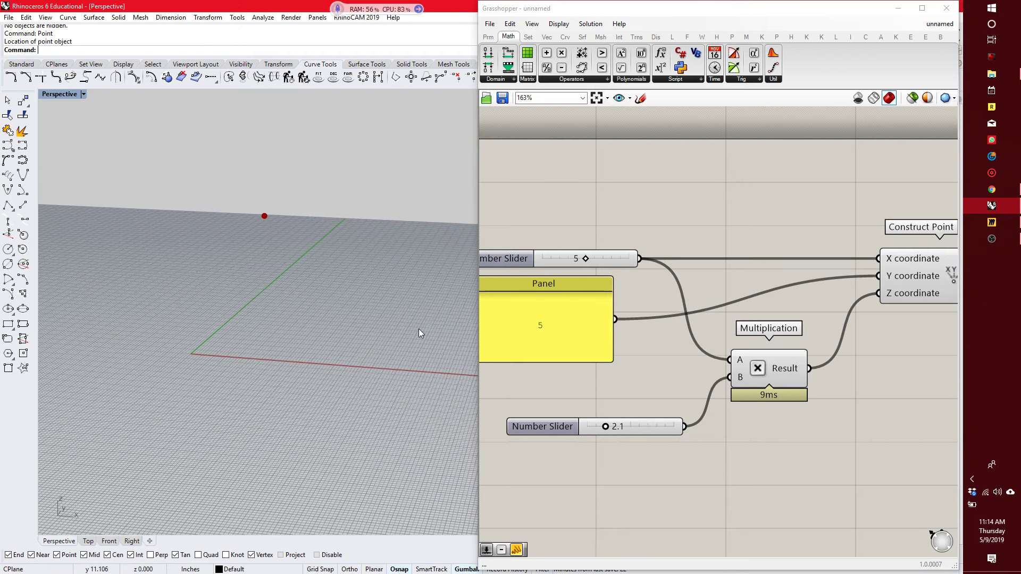
mouse_move(585, 258)
mouse_down()
mouse_move(560, 266)
mouse_move(578, 267)
mouse_up()
mouse_move(609, 430)
mouse_down()
mouse_move(635, 427)
mouse_move(594, 425)
mouse_up()
drag(577, 260, 565, 286)
right_drag(677, 379, 614, 354)
scroll(612, 354, down, 3)
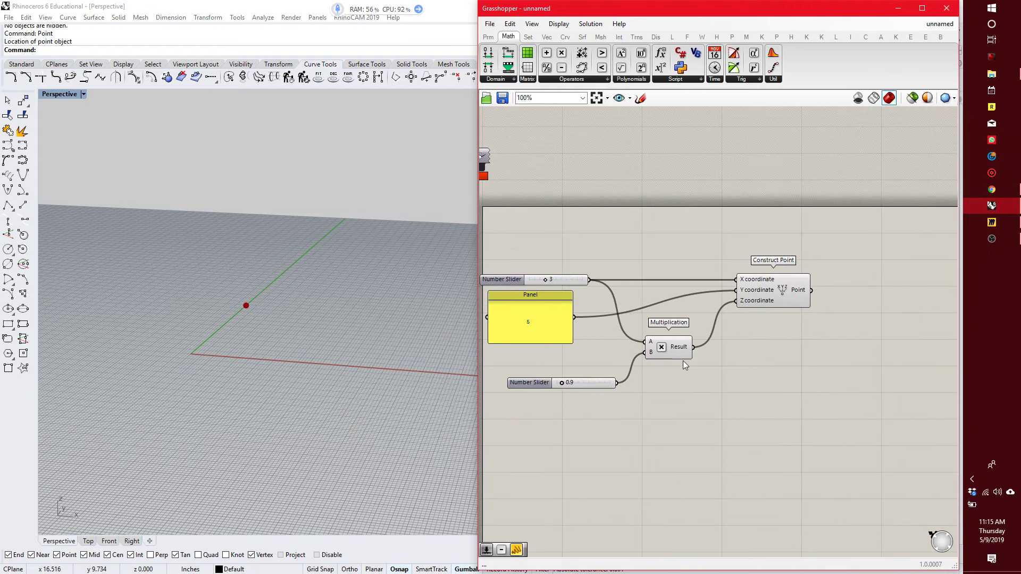
Move Construct Point farther to the right of the Multiplication component.
scroll(686, 360, up, 5)
scroll(693, 343, down, 3)
drag(828, 255, 957, 255)
right_drag(817, 320, 789, 307)
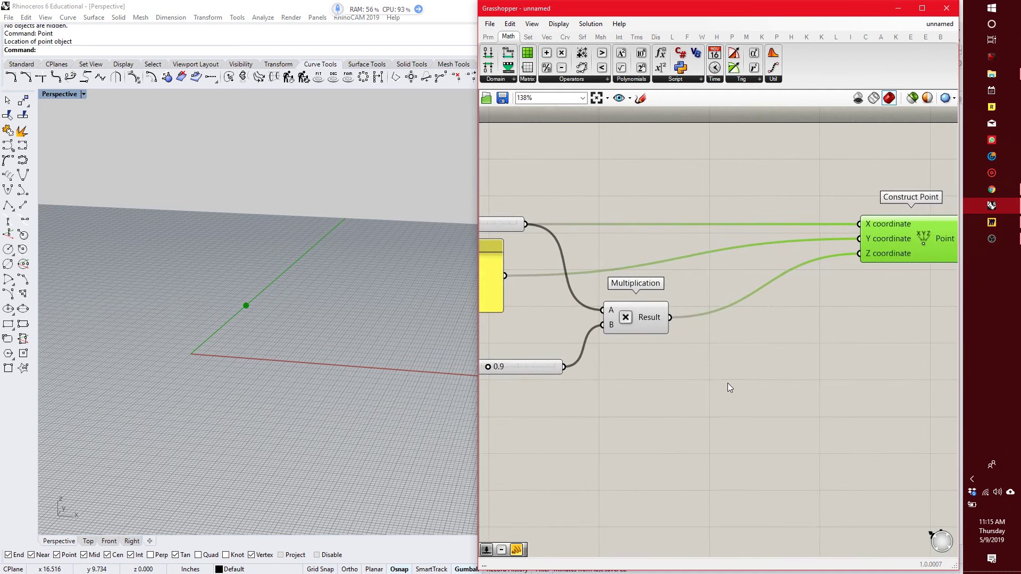
right_drag(679, 372, 695, 356)
right_drag(651, 410, 669, 401)
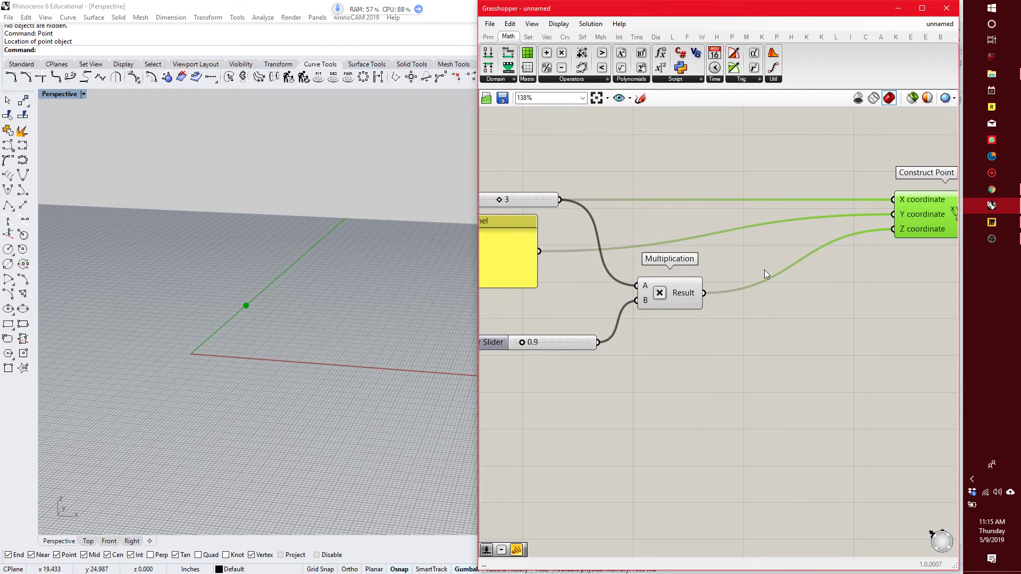
Duplicate the Multiplication component together with its B slider, placing the copies below the originals.
drag(711, 395, 568, 274)
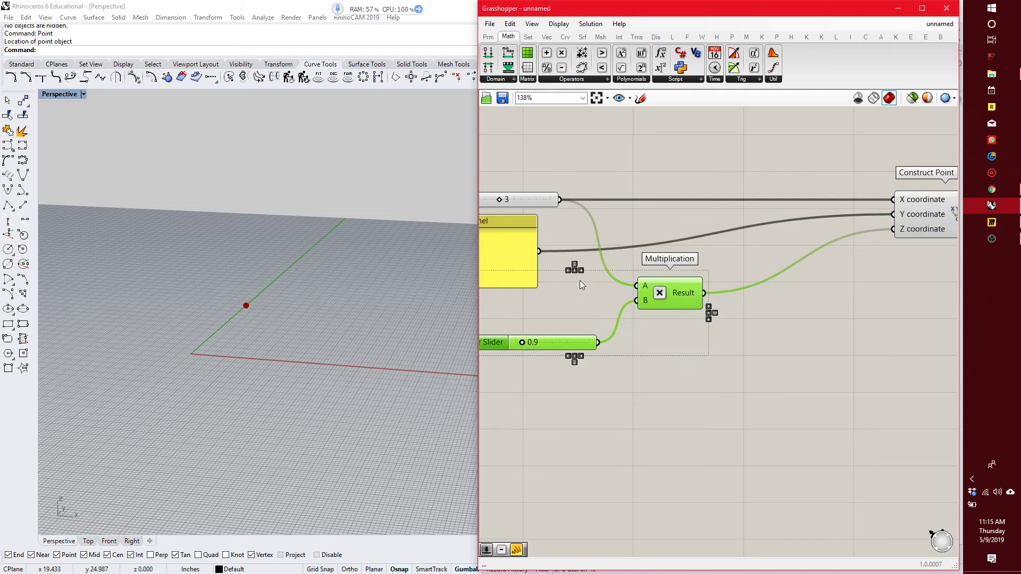
alt+drag(654, 308, 661, 399)
click(733, 375)
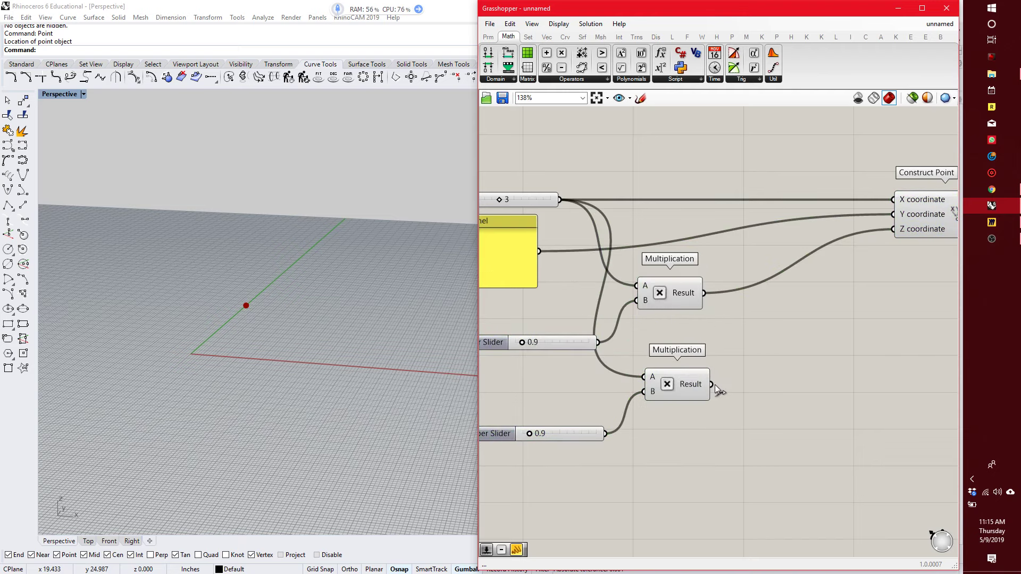
Set the duplicated number slider to 1.8.
scroll(531, 433, up, 1)
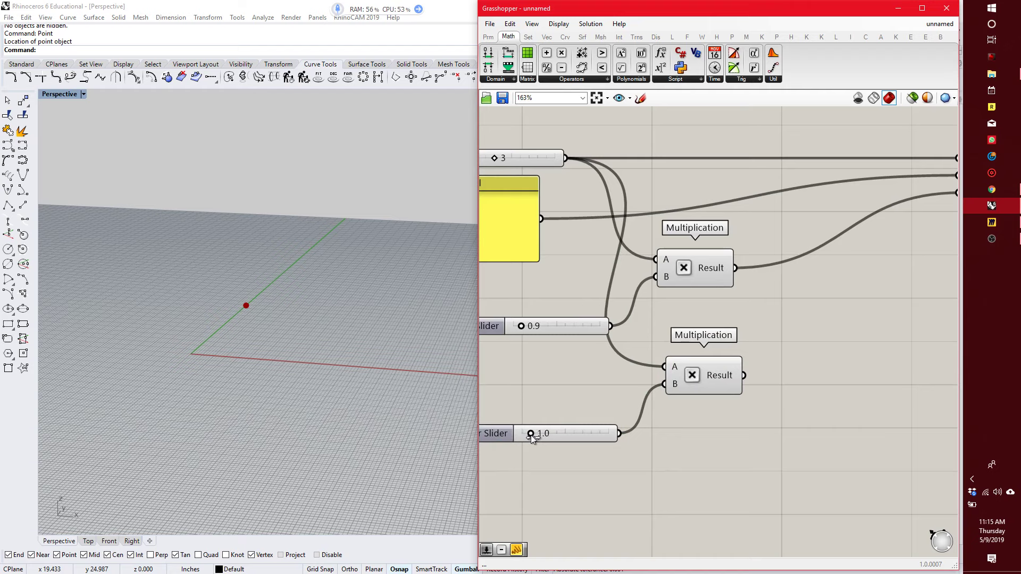
click(579, 440)
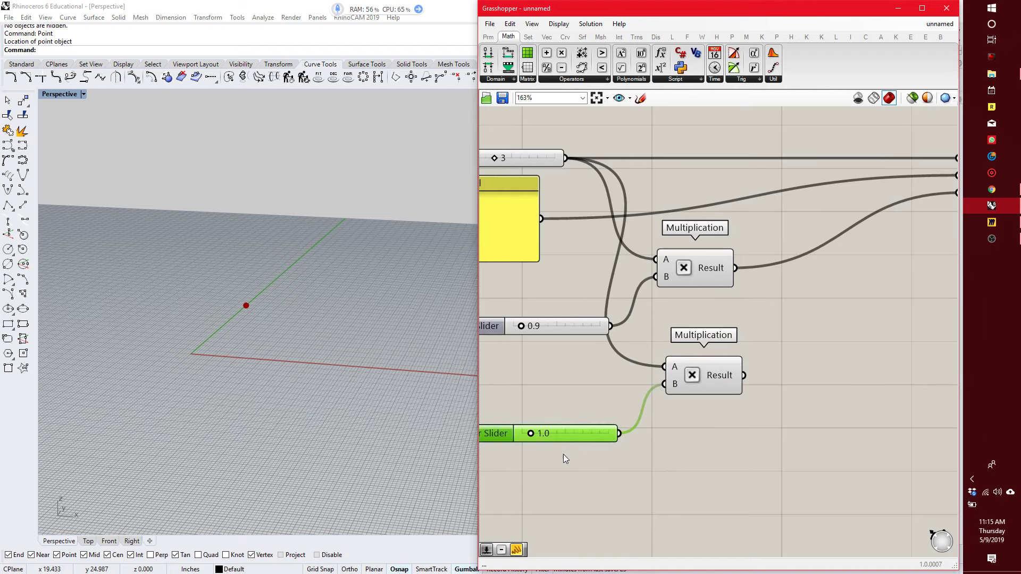
scroll(585, 446, up, 2)
right_drag(606, 436, 651, 431)
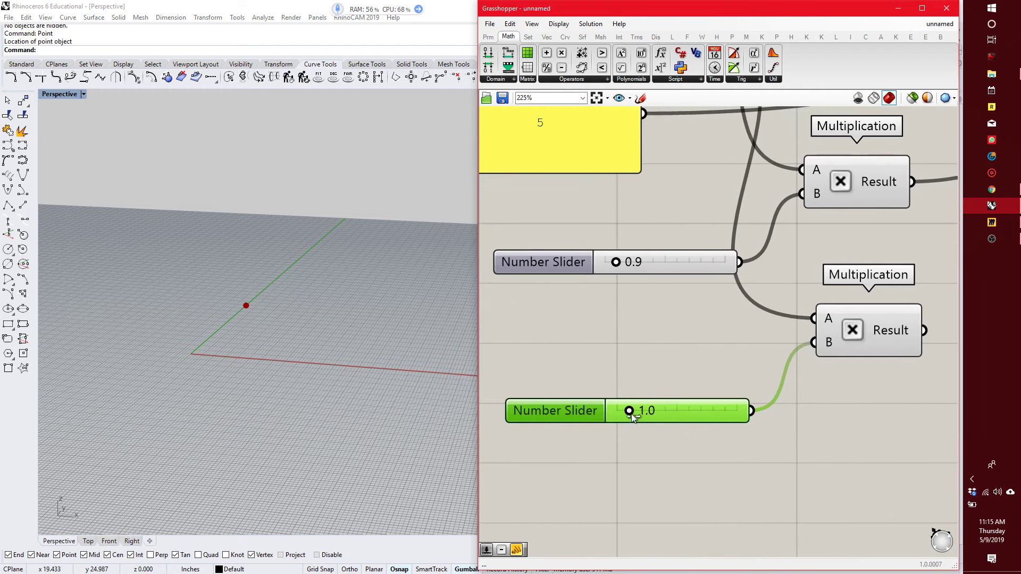
double_click(674, 410)
text(1.8)
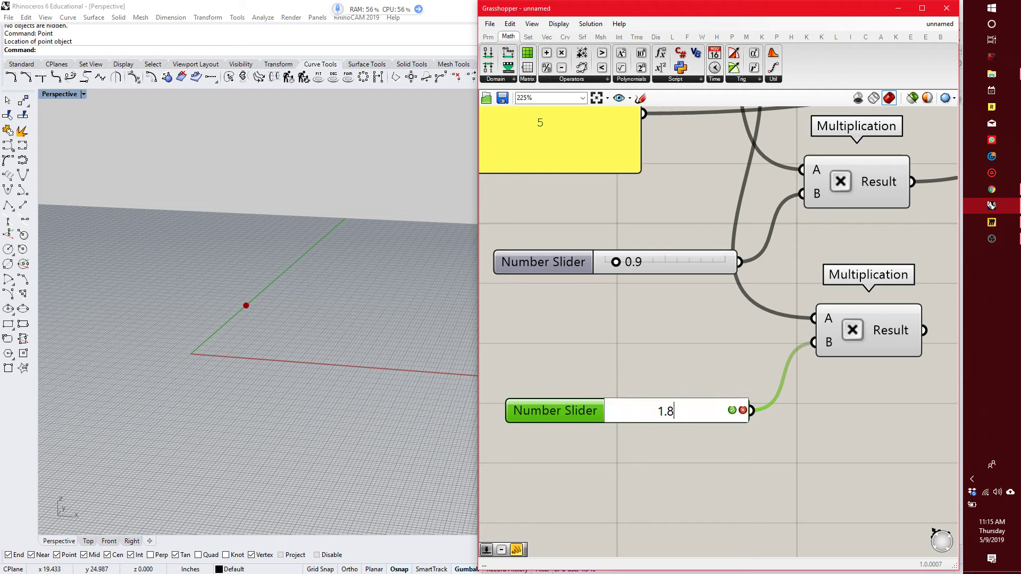
key(Return)
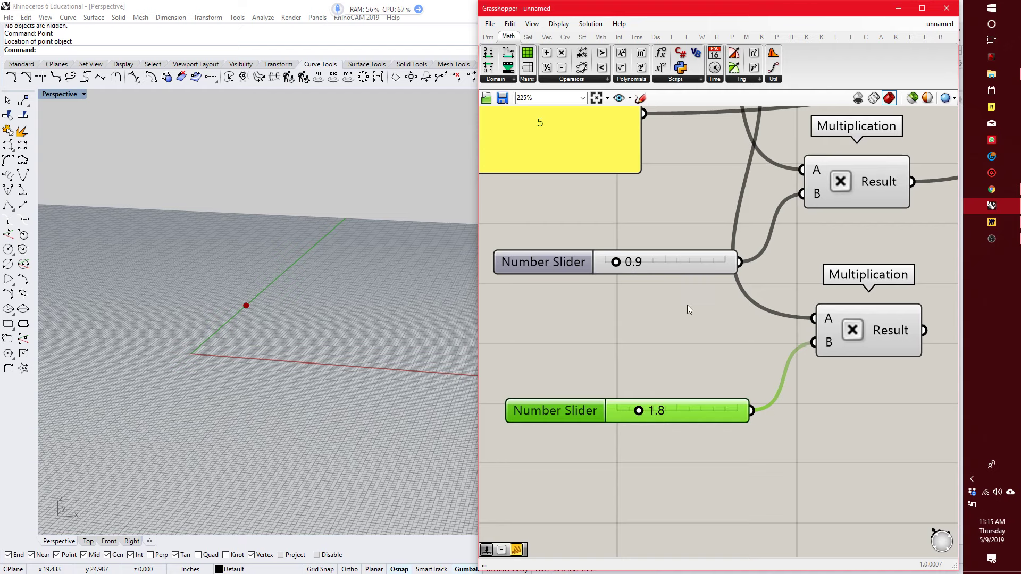
Connect both Multiplication results to Construct Point's Z coordinate and reposition Construct Point.
scroll(694, 311, down, 5)
drag(740, 333, 871, 220)
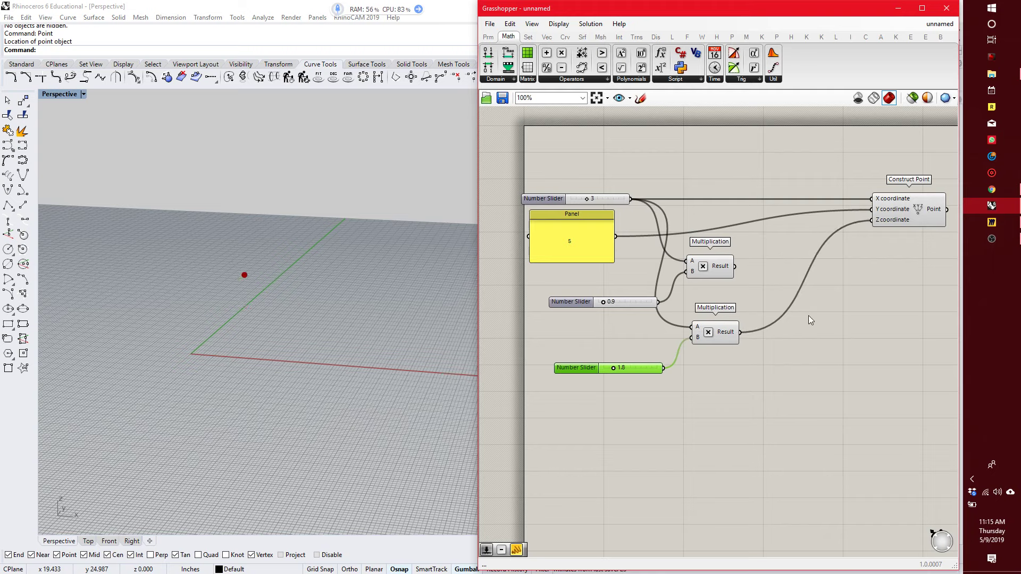
drag(734, 266, 870, 222)
right_drag(809, 317, 739, 288)
drag(830, 190, 895, 183)
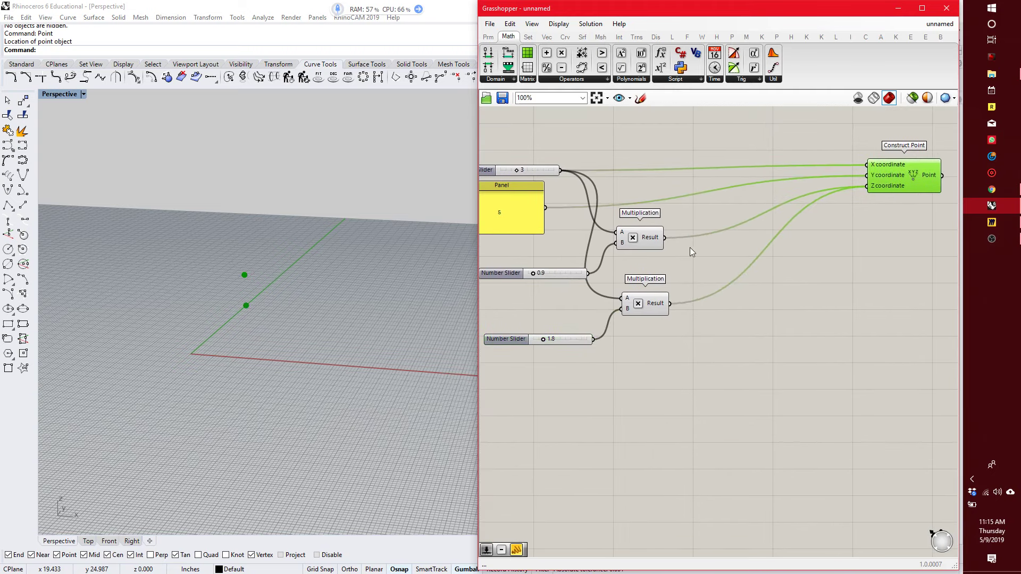
Add a Merge component between the two Multiplication components and Construct Point.
double_click(760, 330)
text(merge)
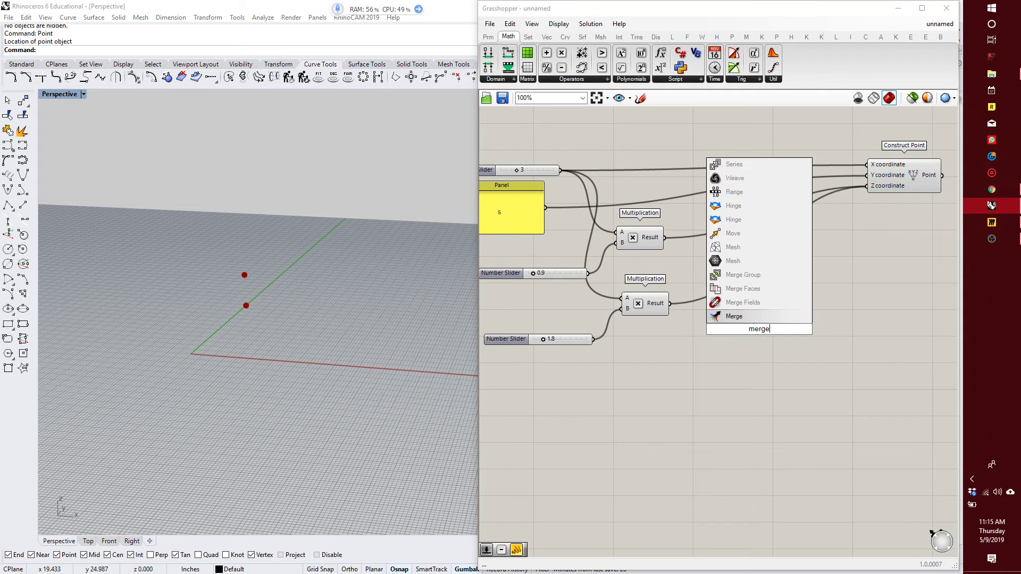
click(734, 316)
drag(760, 332, 779, 280)
Wire the two Multiplication results into Merge's first and second inputs and its Result into the Z coordinate.
drag(665, 238, 748, 271)
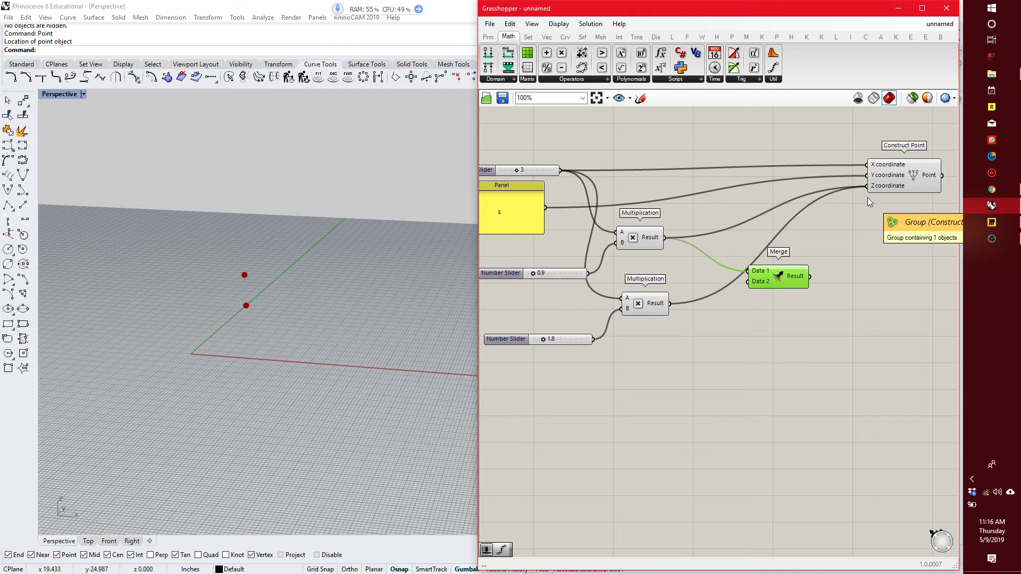
drag(820, 250, 864, 189)
drag(786, 281, 782, 260)
drag(669, 304, 743, 261)
click(685, 347)
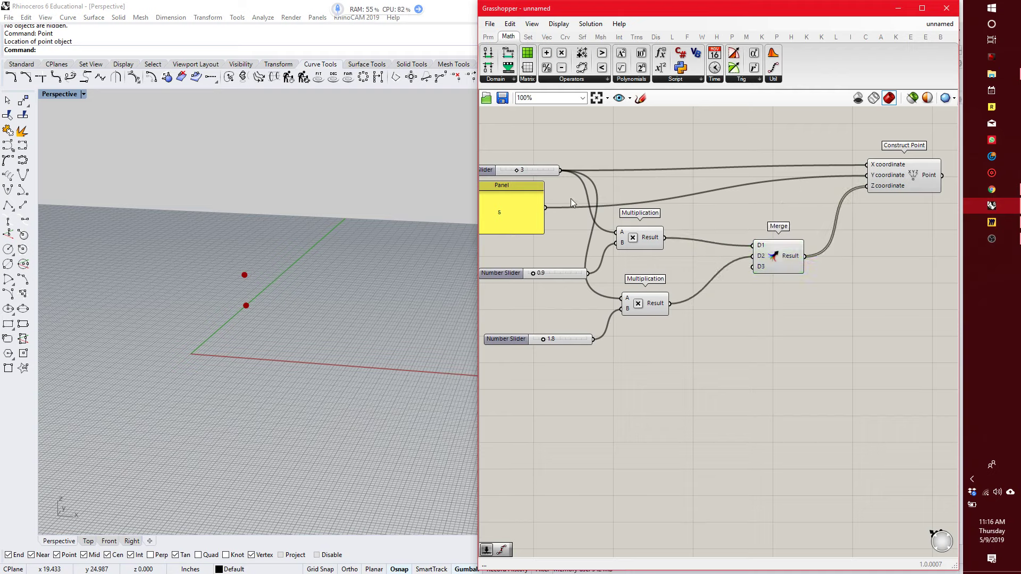
Wire the lower Multiplication result into Merge's D1 and D2, the topmost number slider into D3, and the 1.8 slider into D4.
drag(560, 170, 752, 261)
drag(594, 338, 749, 234)
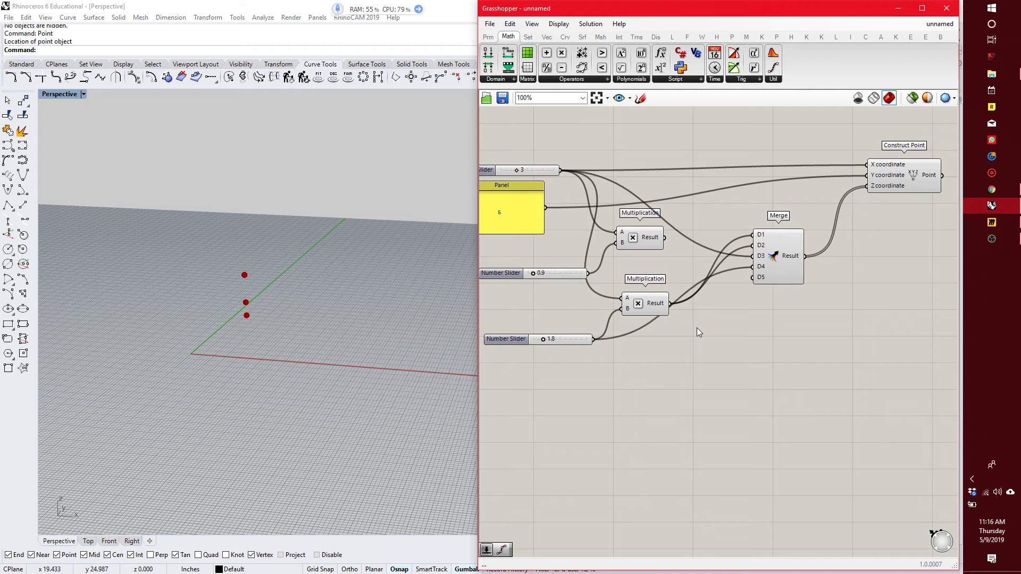
Set the value of the panel that feeds Construct Point's Y coordinate to 2.
right_drag(734, 328, 843, 350)
scroll(621, 240, up, 3)
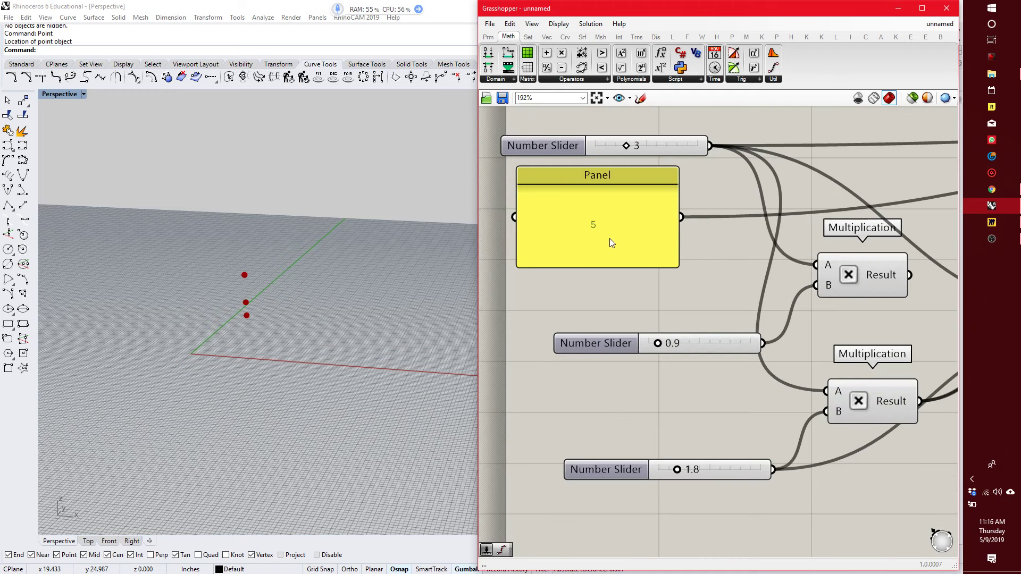
click(610, 234)
double_click(610, 227)
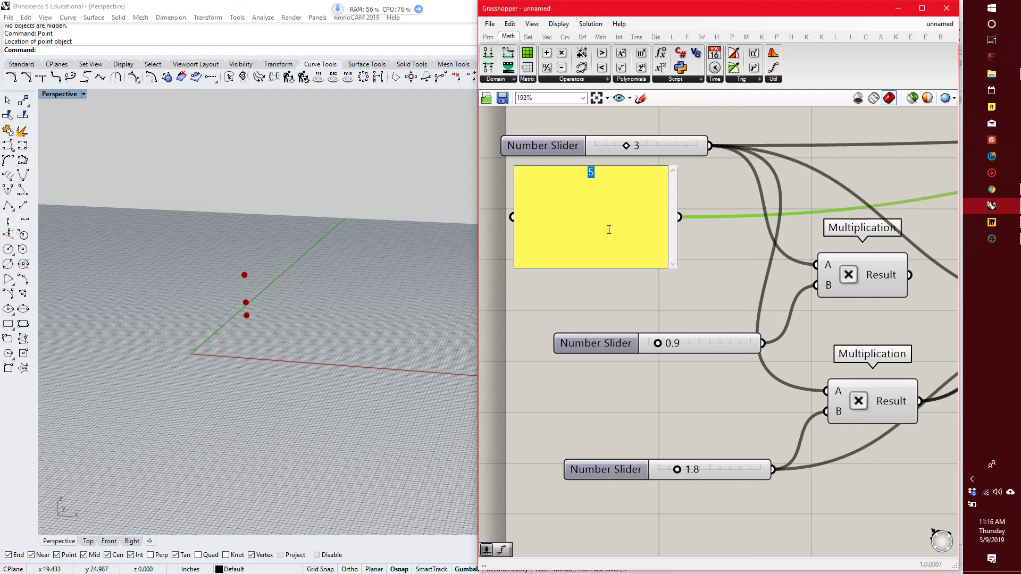
text(2)
scroll(594, 357, down, 5)
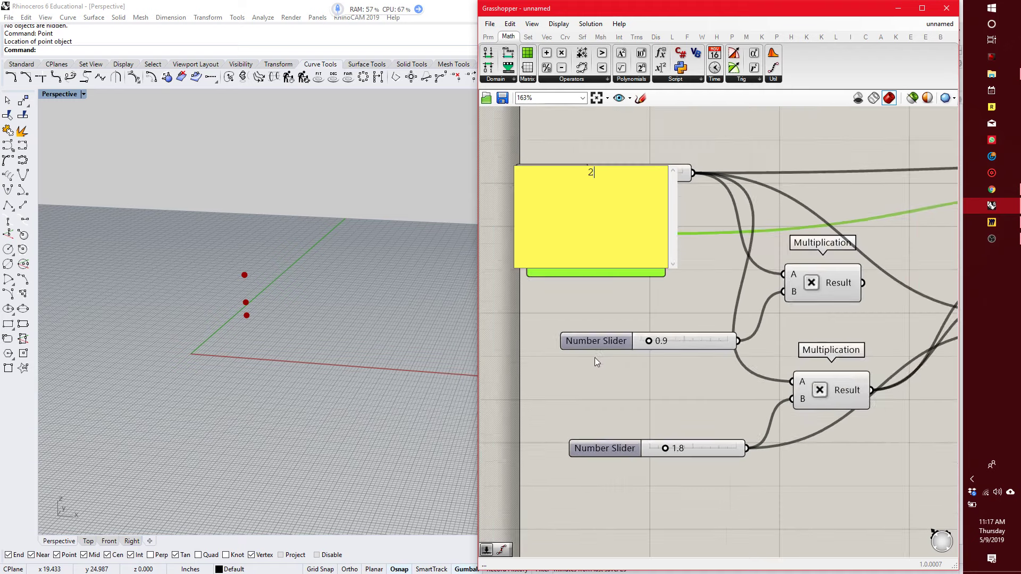
scroll(720, 329, up, 2)
click(696, 231)
Add an empty line after the 2 in the Y coordinate panel.
scroll(719, 270, up, 3)
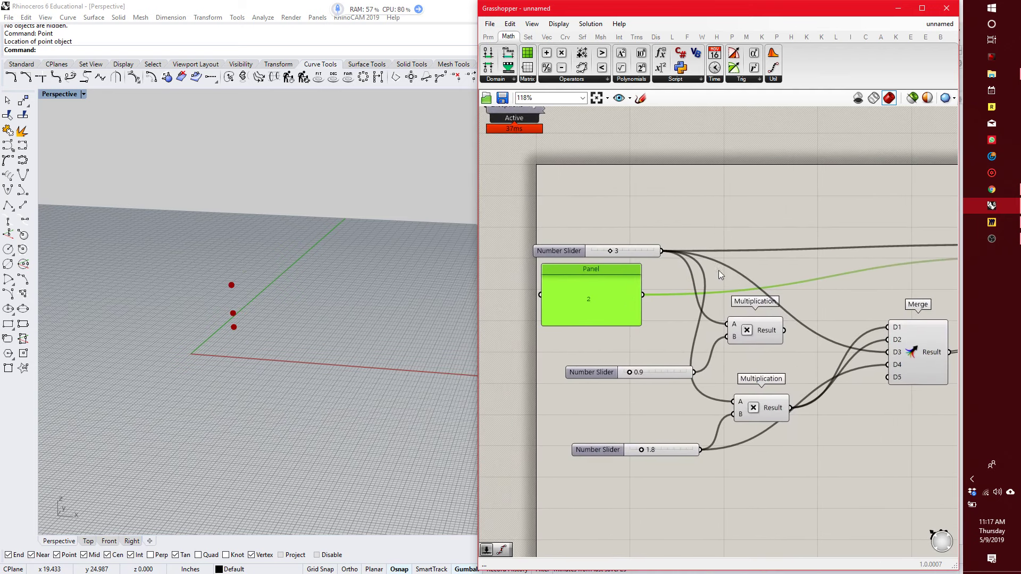
double_click(611, 305)
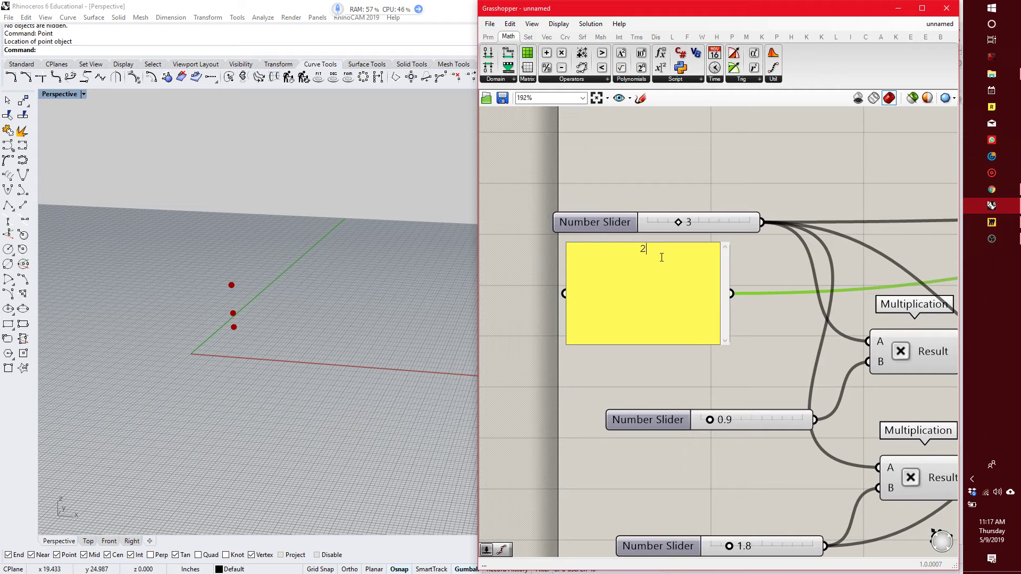
key(Return)
click(691, 148)
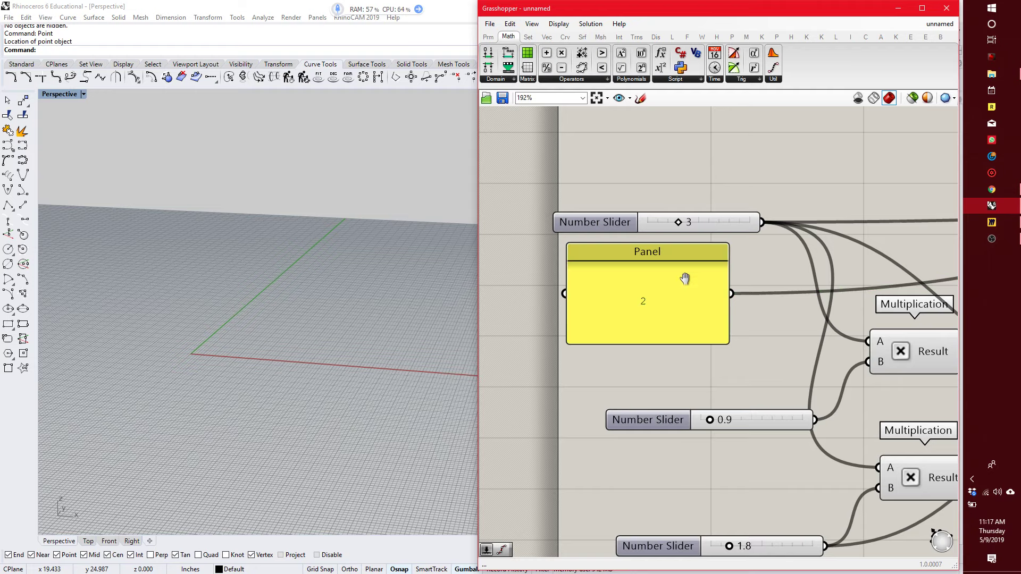
Check the error message on the Construct Point component.
scroll(685, 279, down, 5)
scroll(913, 250, up, 5)
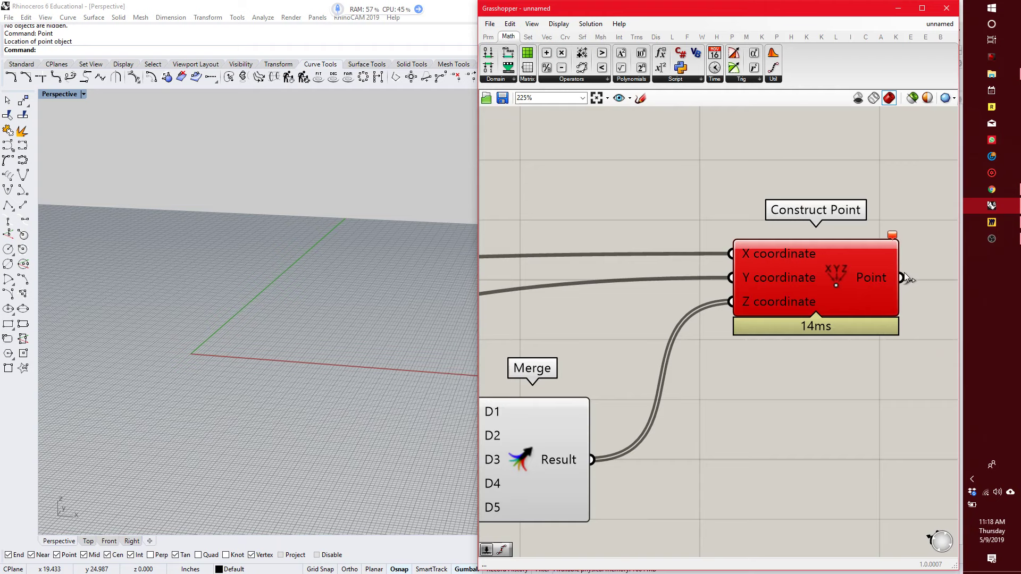
right_drag(901, 269, 869, 268)
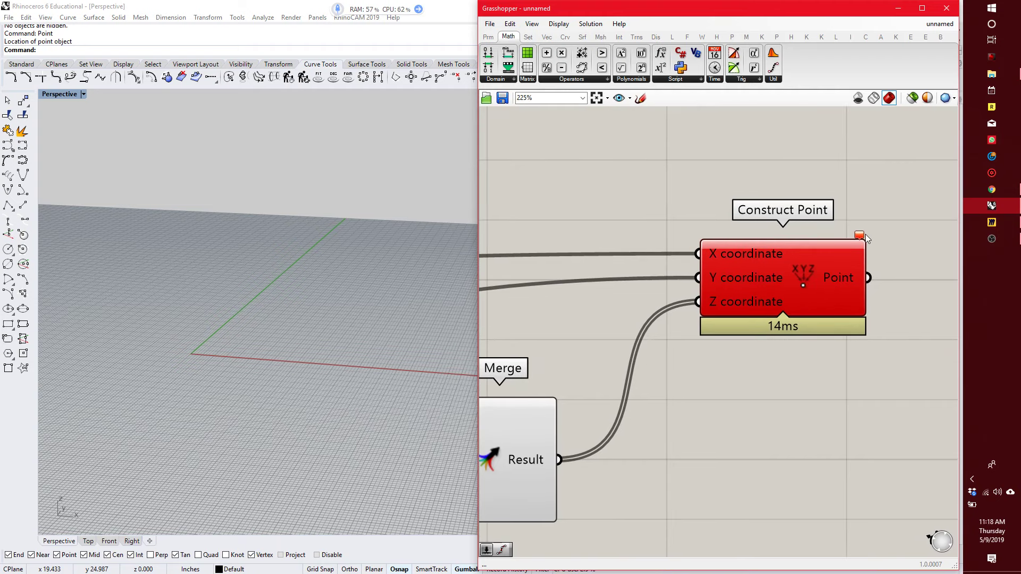
mouse_move(860, 239)
Enter 6 on a second line below the 2 in the Y coordinate panel.
scroll(713, 242, down, 5)
scroll(604, 301, up, 8)
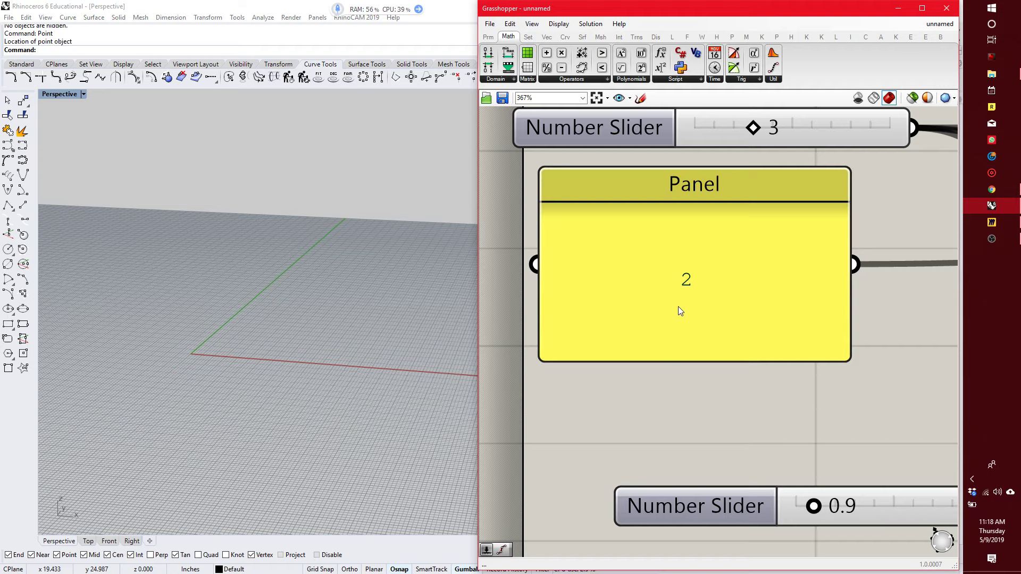
double_click(681, 282)
click(709, 240)
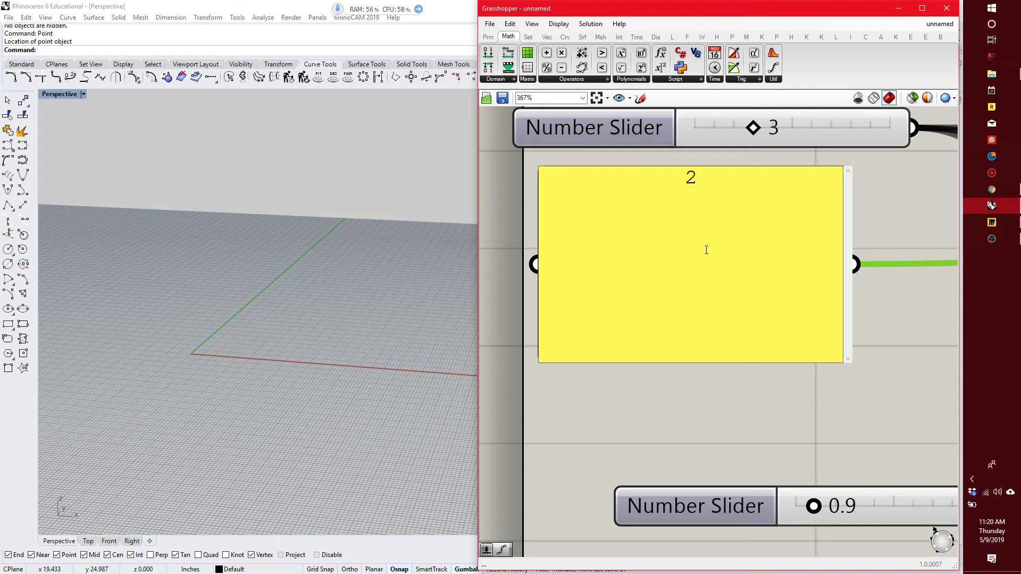
click(619, 396)
double_click(690, 310)
click(713, 246)
key(Return)
text(6)
click(654, 388)
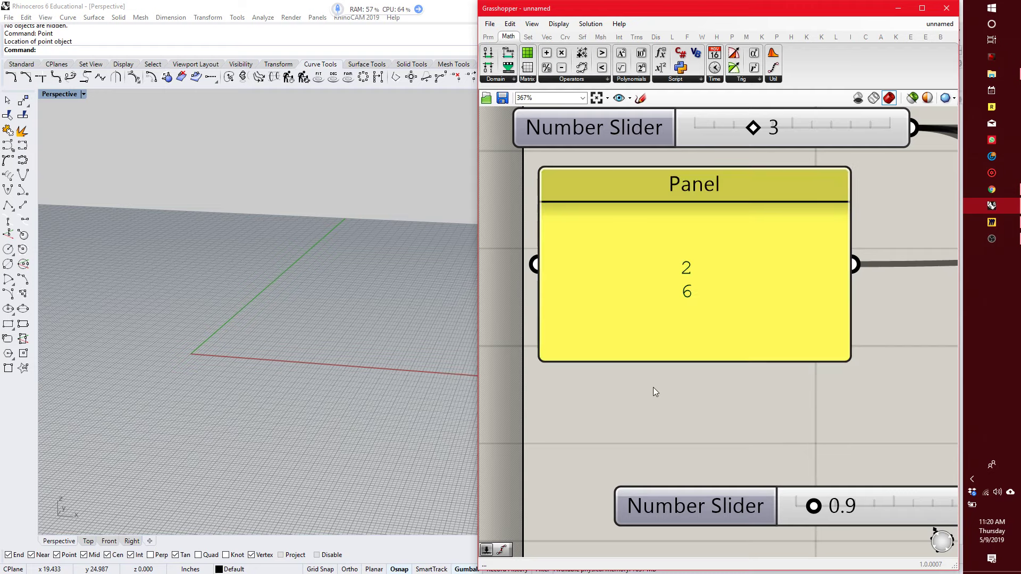
Delete the second line with the 6 from the Y coordinate panel, keeping only the 2.
scroll(665, 378, down, 10)
scroll(677, 365, up, 10)
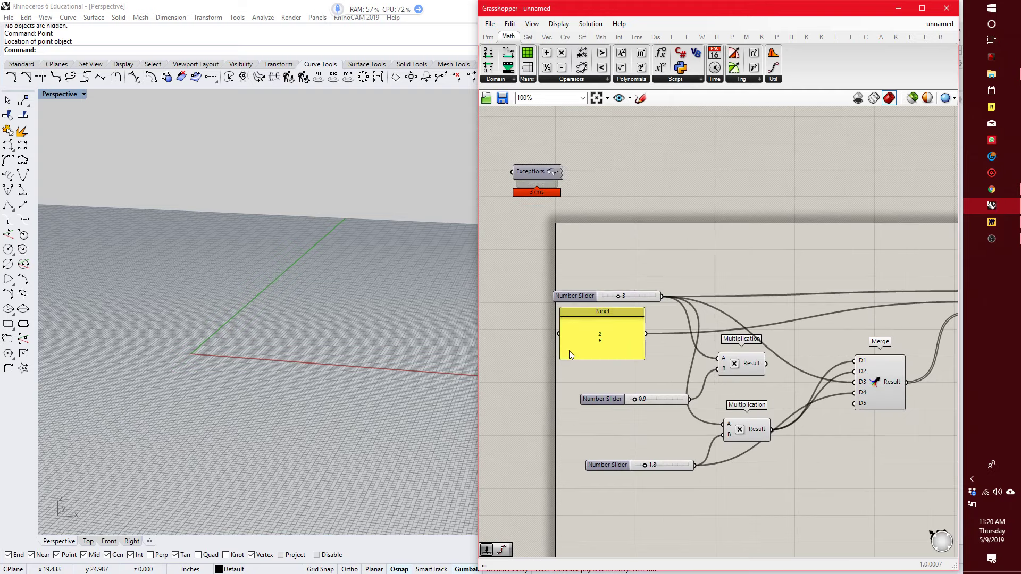
click(675, 320)
double_click(675, 320)
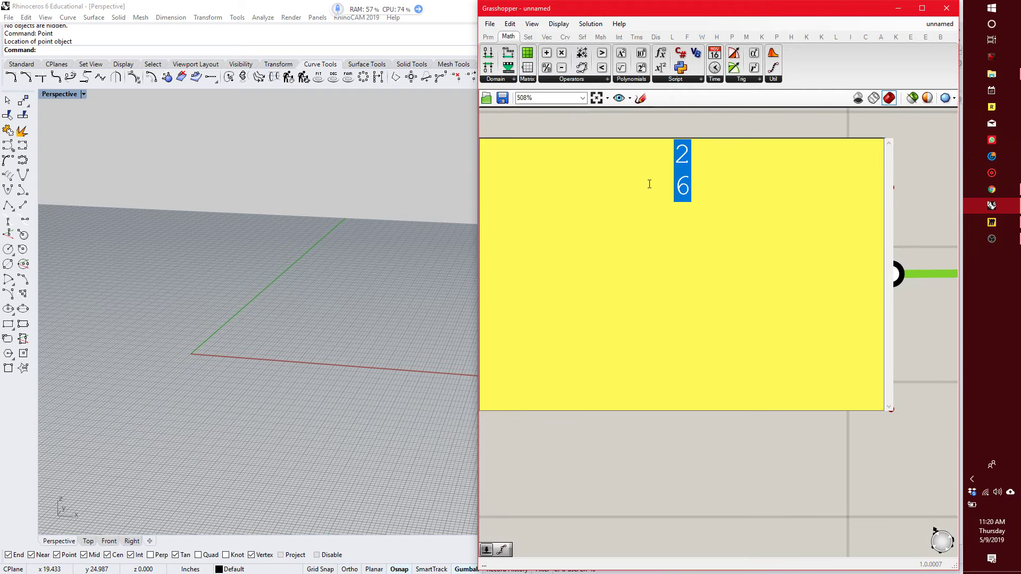
click(695, 228)
key(BackSpace)
key(BackSpace)
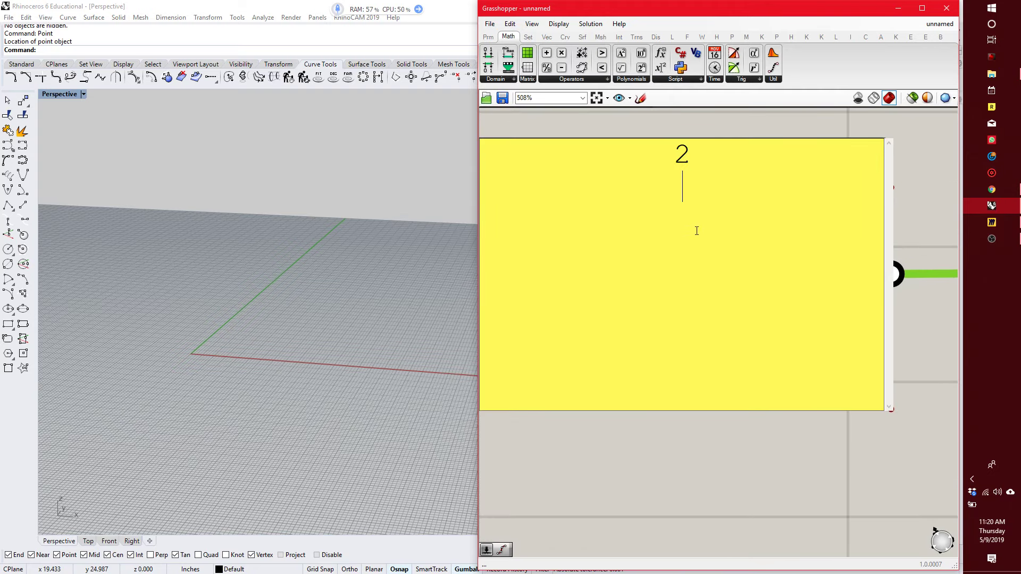
click(633, 425)
scroll(558, 357, down, 10)
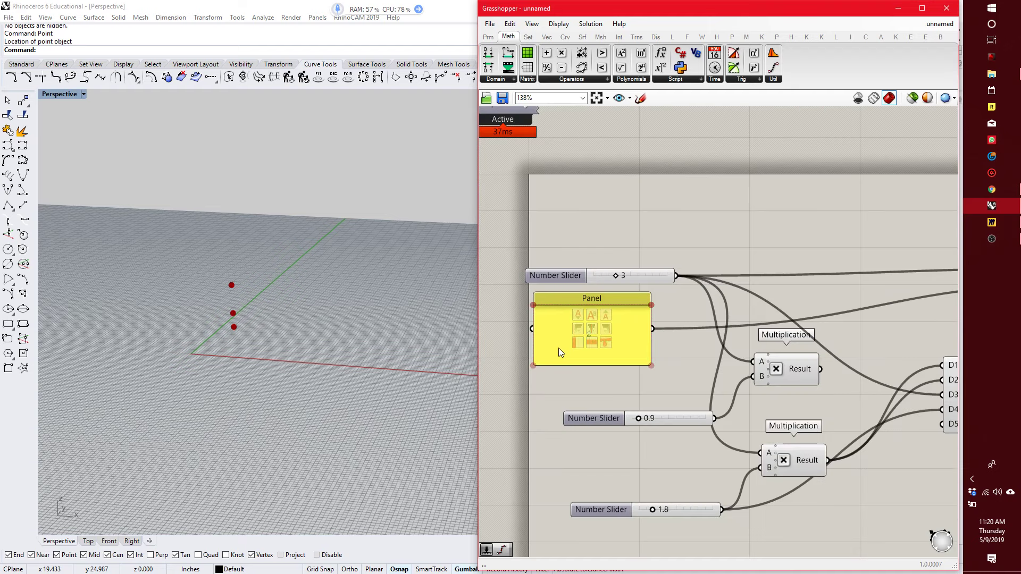
scroll(633, 330, up, 5)
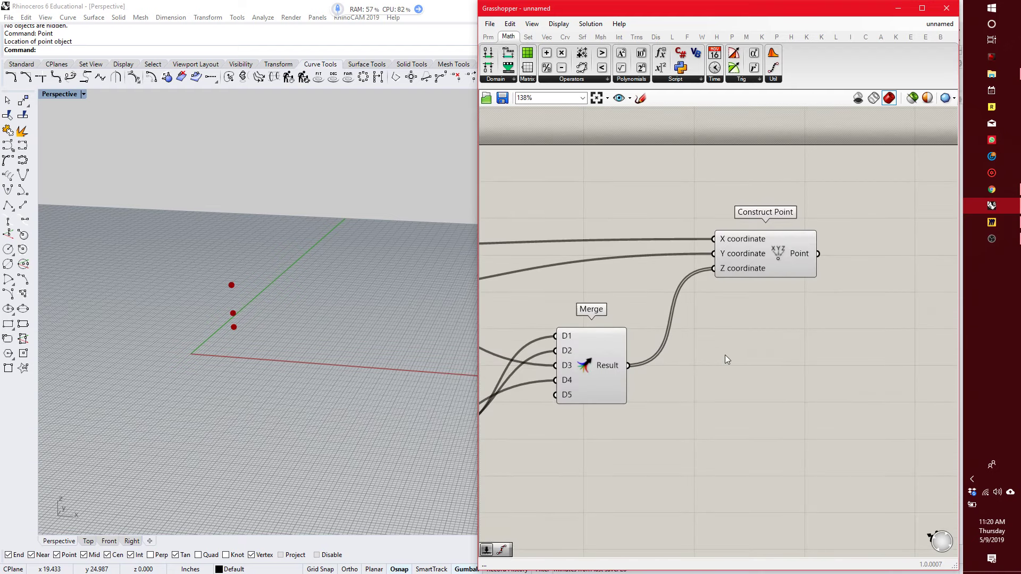
scroll(726, 355, down, 3)
right_drag(600, 344, 631, 344)
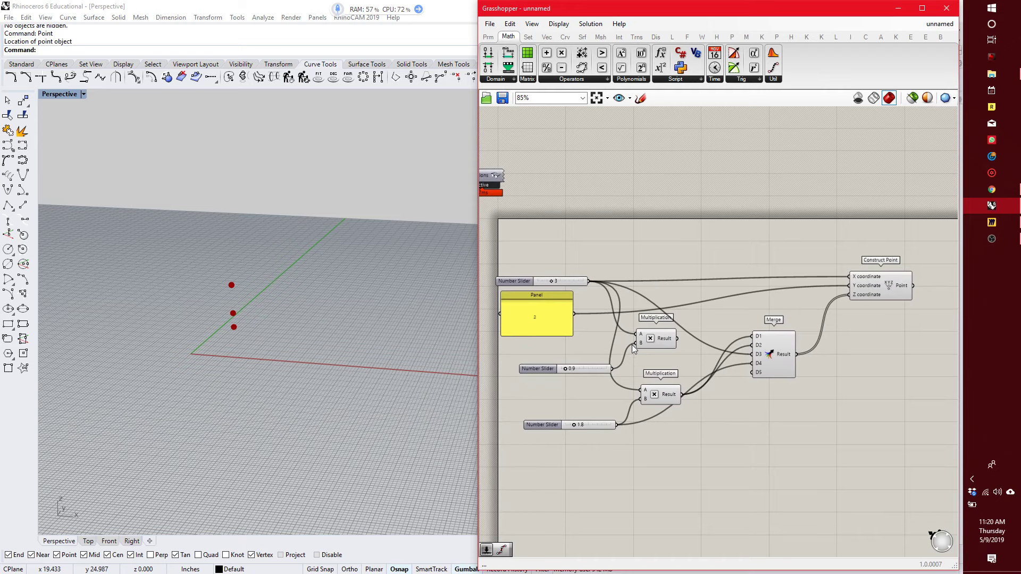